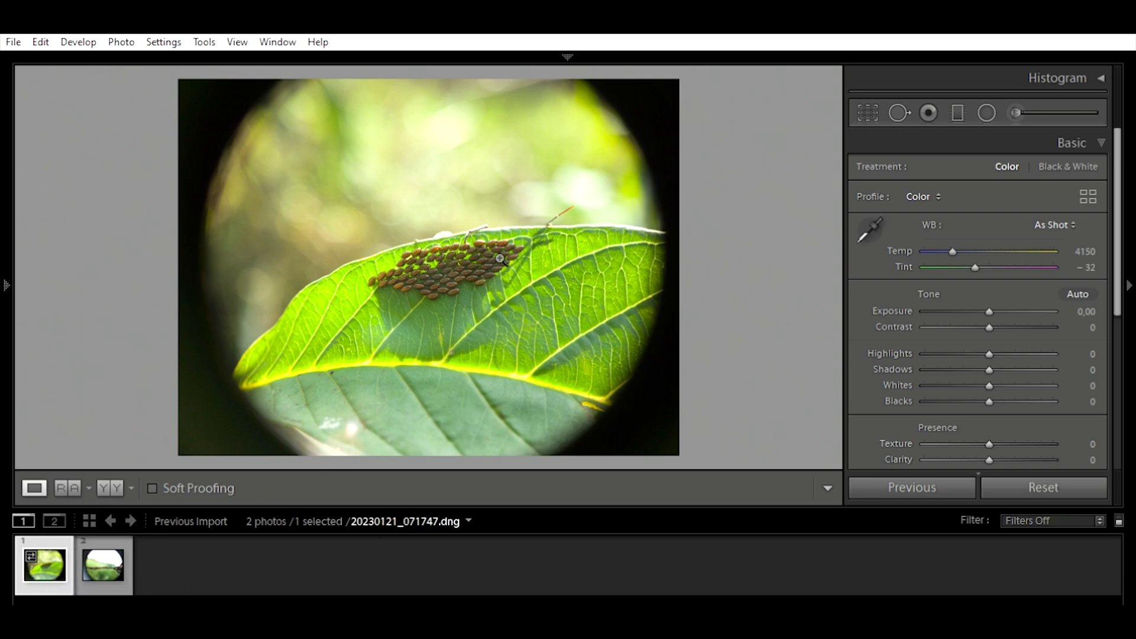
Step: View both imported photos, then examine the first photo's leaf edge and its transition into the dark circular border at close zoom
left_click(106, 562)
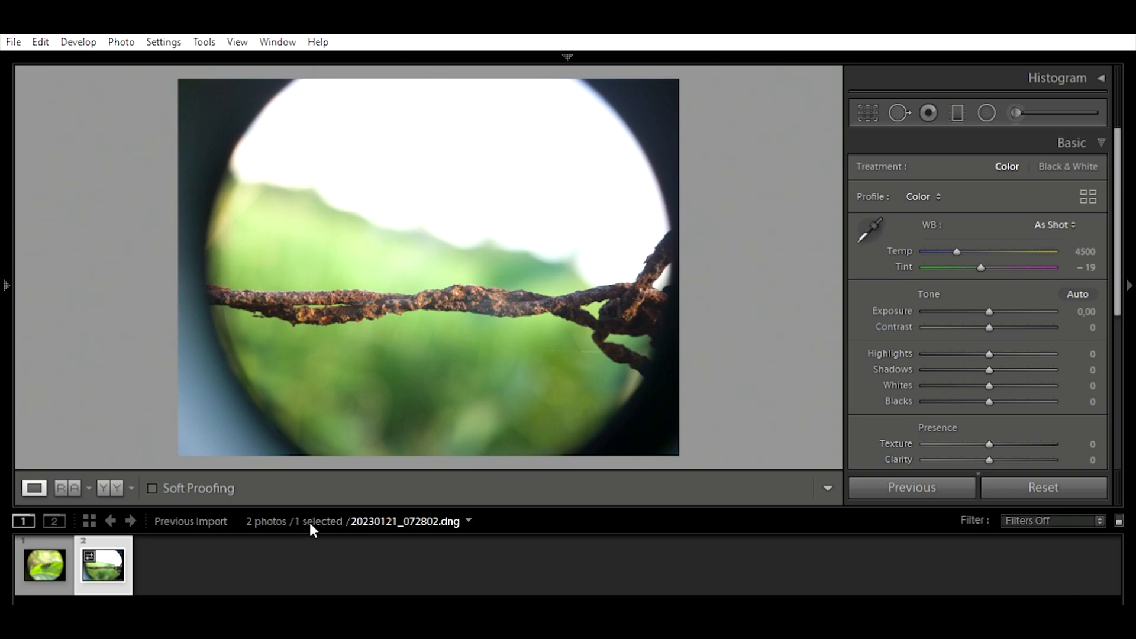
left_click(52, 566)
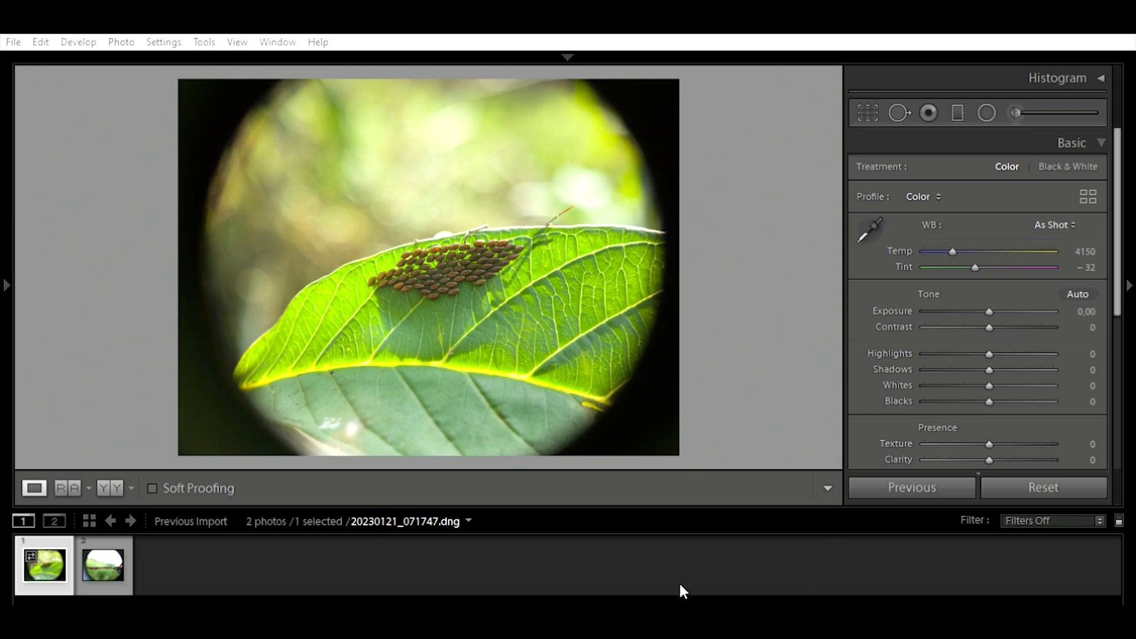
left_click(459, 208)
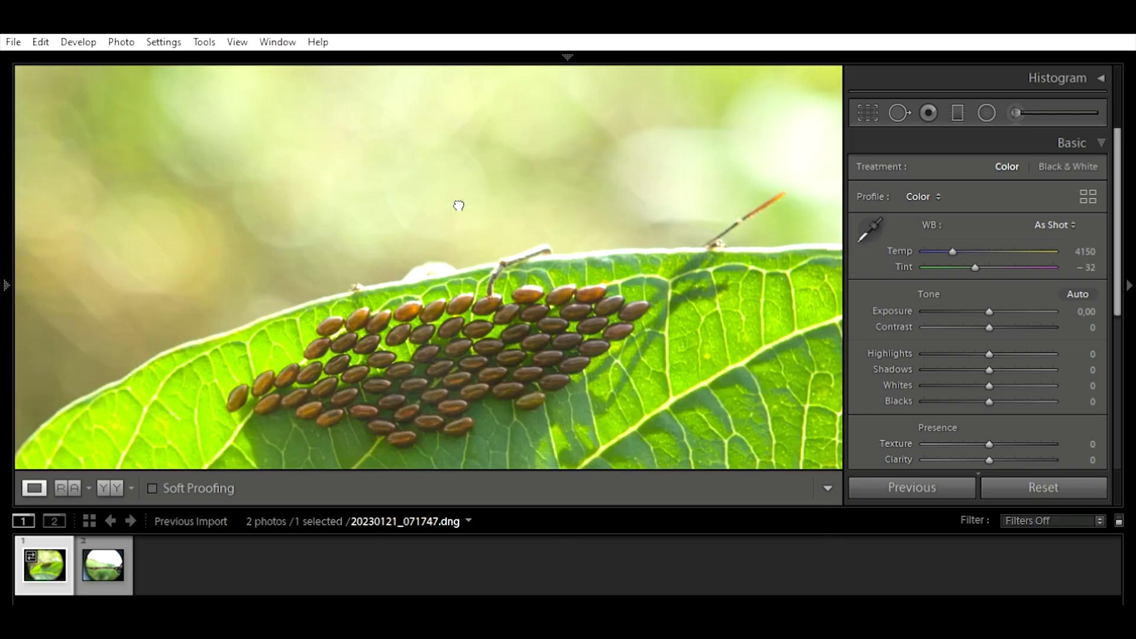
left_click_drag(540, 337, 169, 190)
left_click_drag(619, 277, 321, 416)
left_click_drag(675, 379, 243, 183)
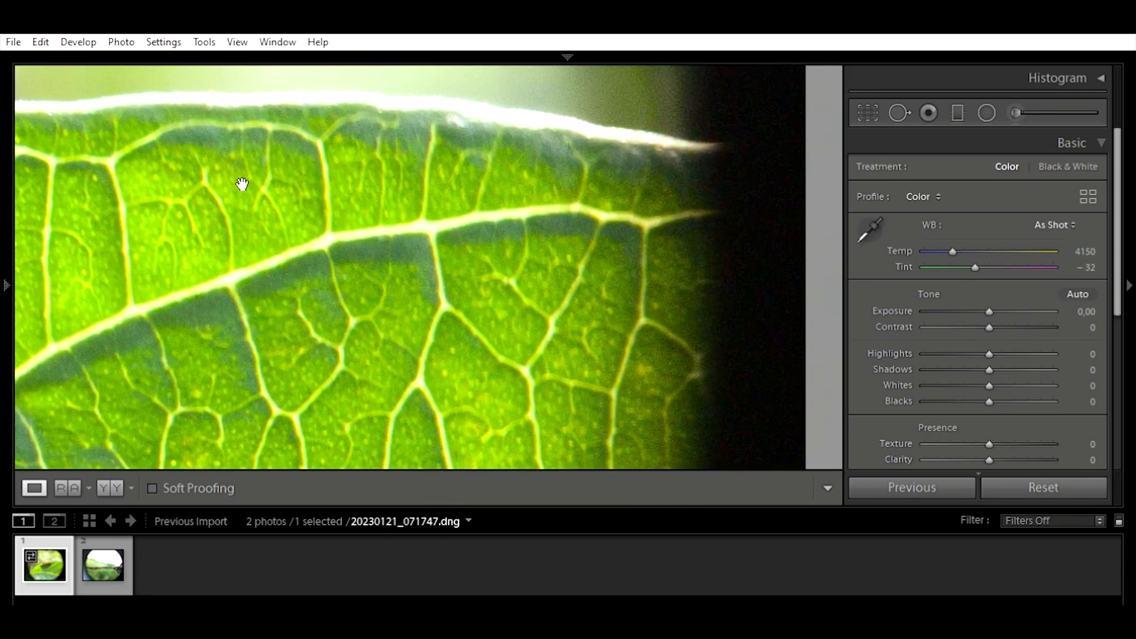
left_click_drag(650, 142, 632, 419)
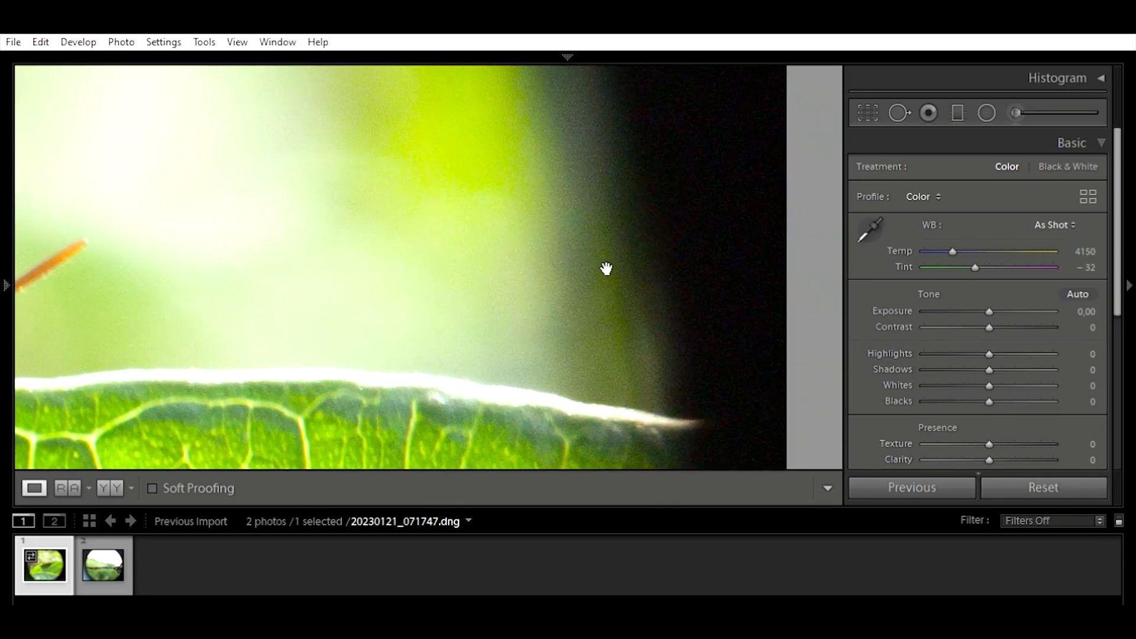
left_click_drag(667, 383, 672, 169)
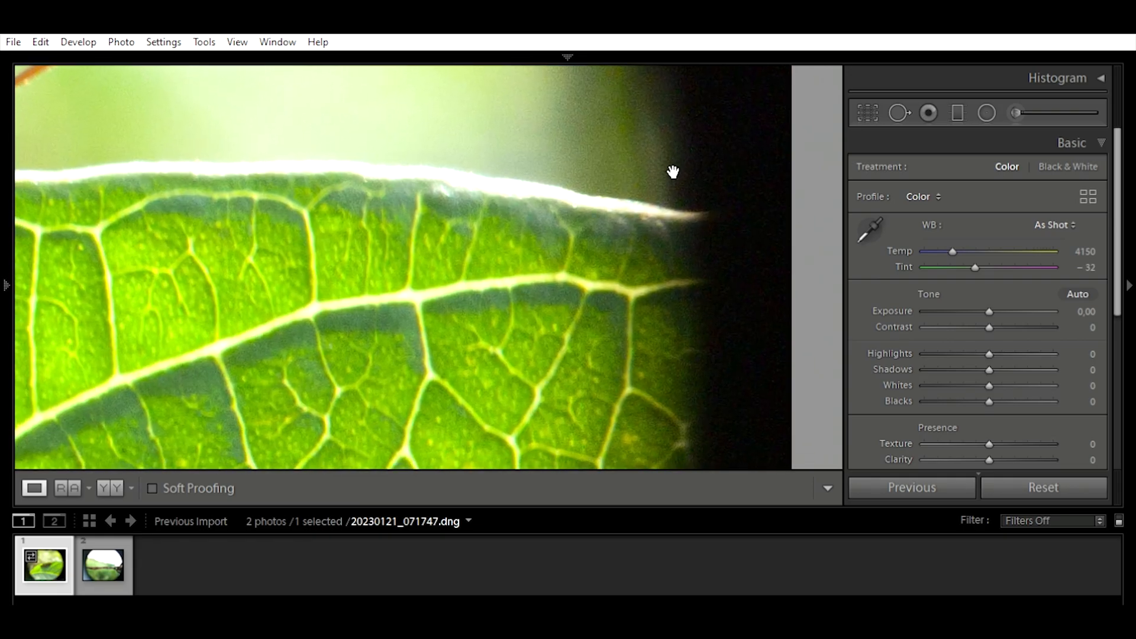
left_click_drag(594, 381, 670, 287)
left_click(184, 287)
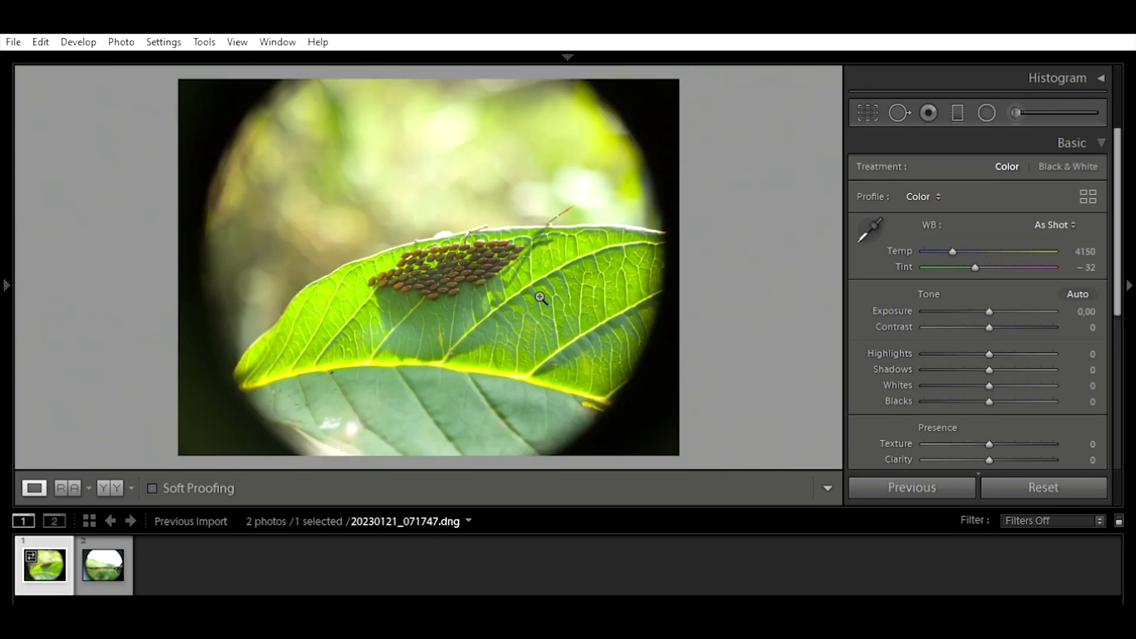
Step: Examine the eggs, leaf veins, lower leaf surface and dark, blurred left border of the leaf photo at close zoom
left_click(472, 259)
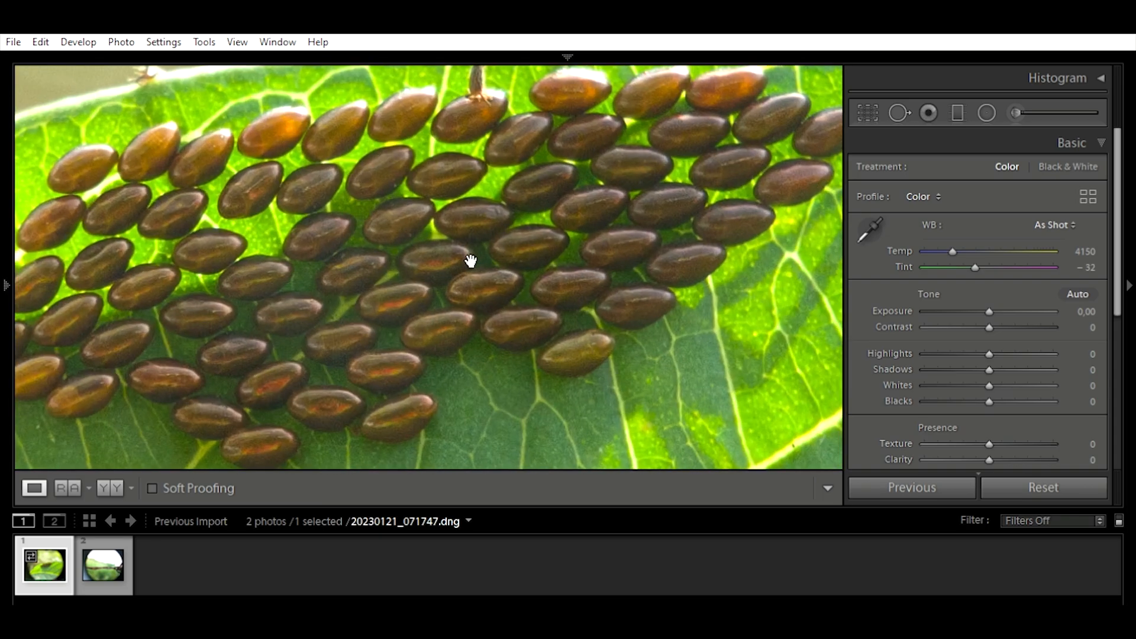
left_click_drag(322, 292, 454, 109)
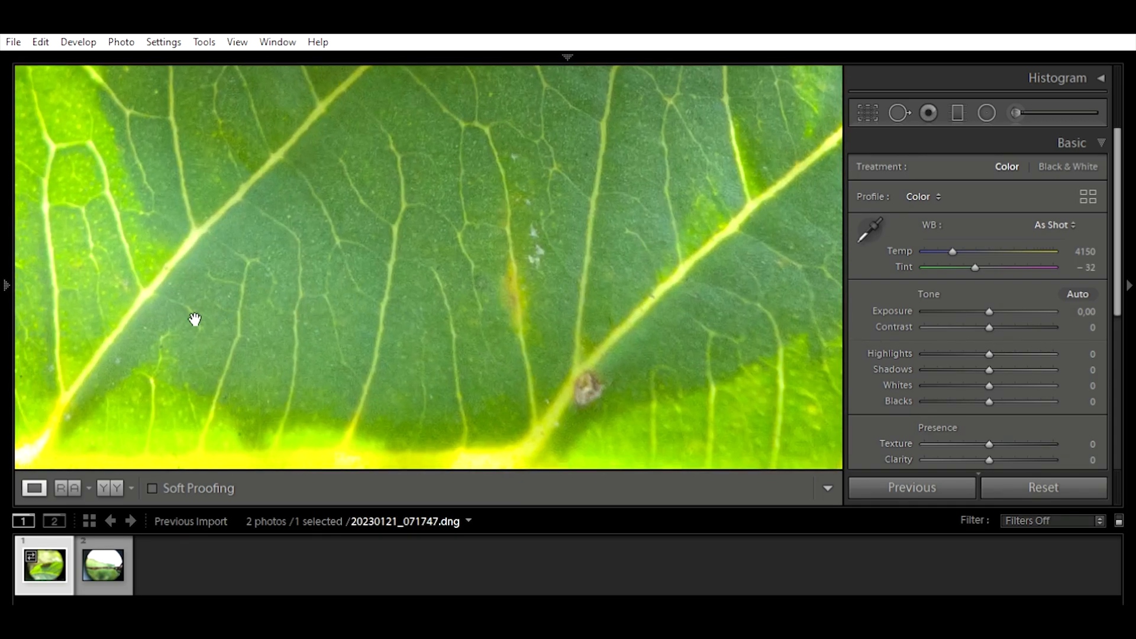
left_click_drag(193, 317, 455, 139)
left_click_drag(228, 355, 578, 144)
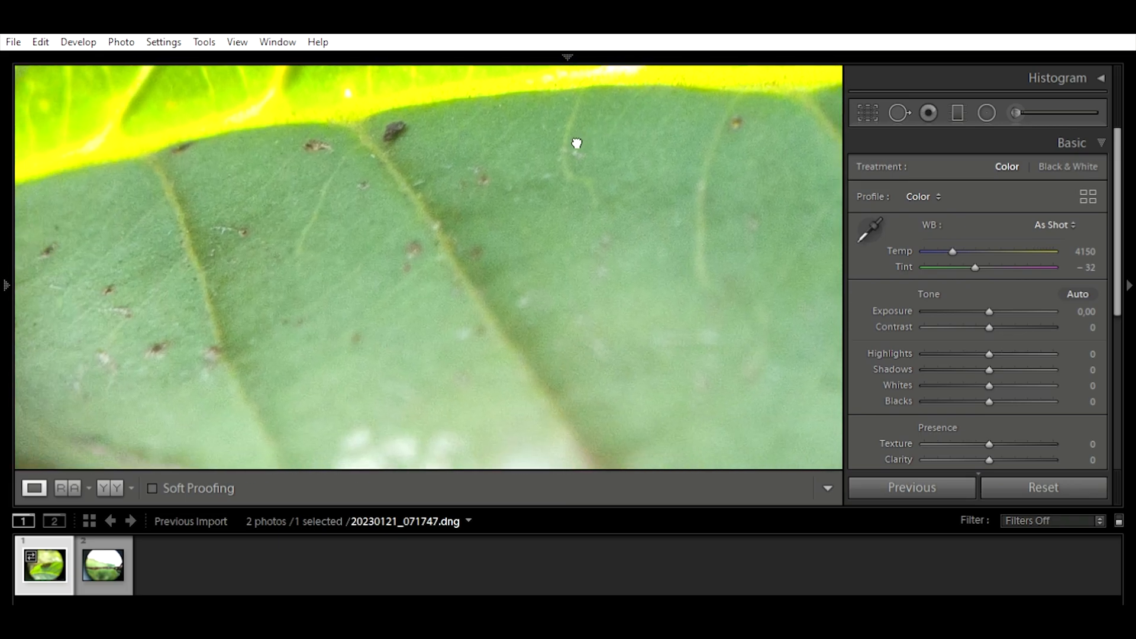
left_click_drag(81, 248, 664, 246)
left_click_drag(368, 223, 282, 405)
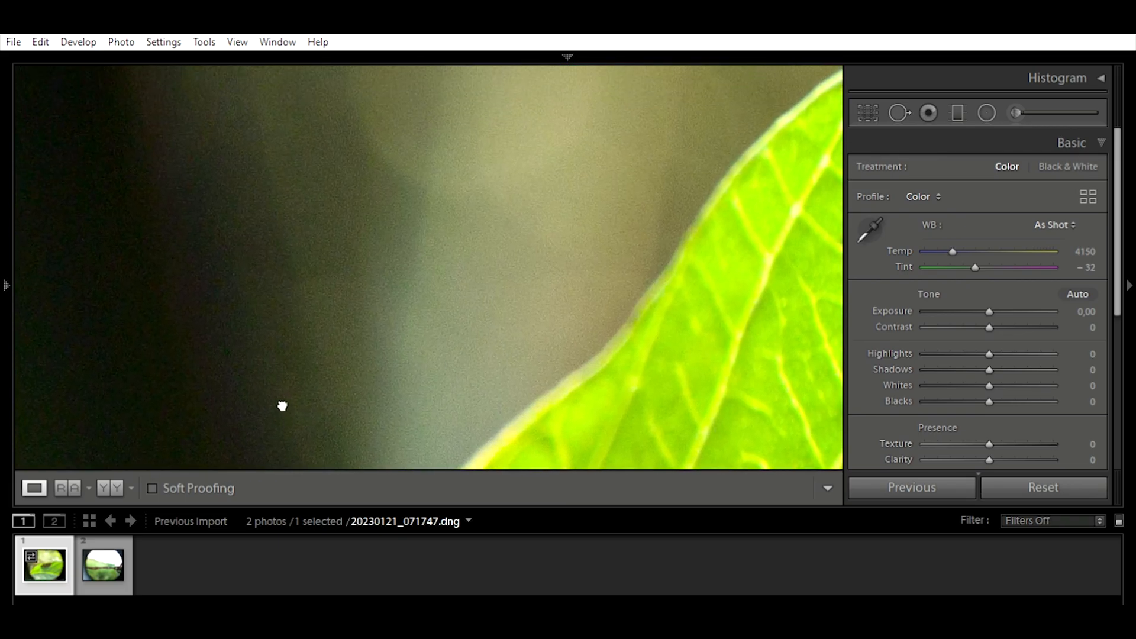
left_click_drag(336, 180, 254, 332)
left_click(444, 247)
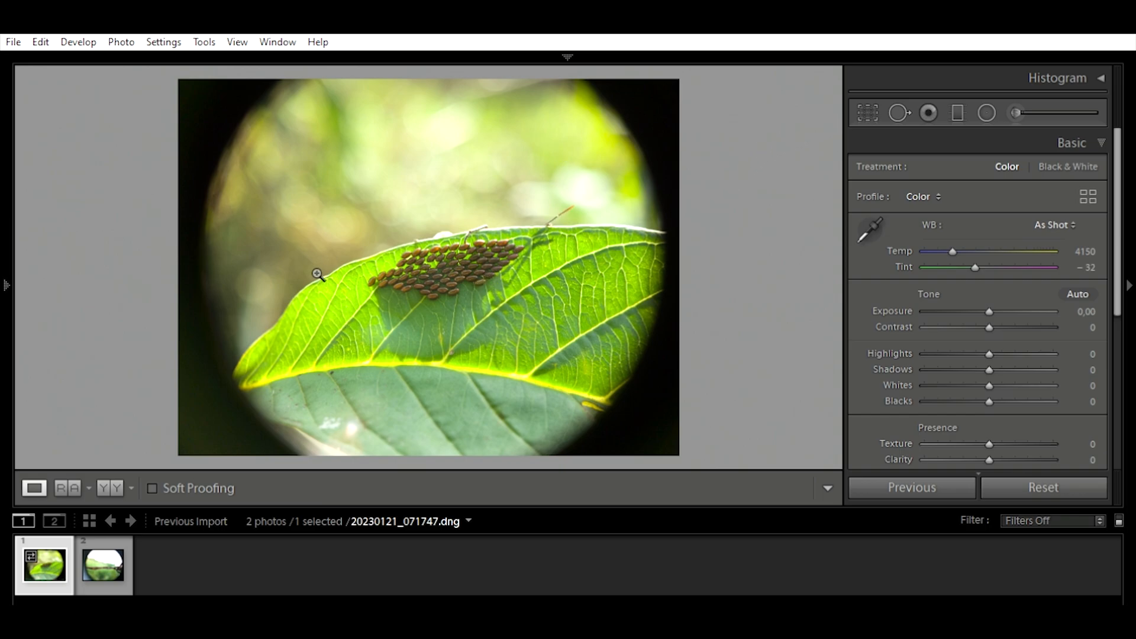
Step: Crop the leaf photo to remove the dark circular border, framing the egg cluster and the bright part of the leaf
key("r")
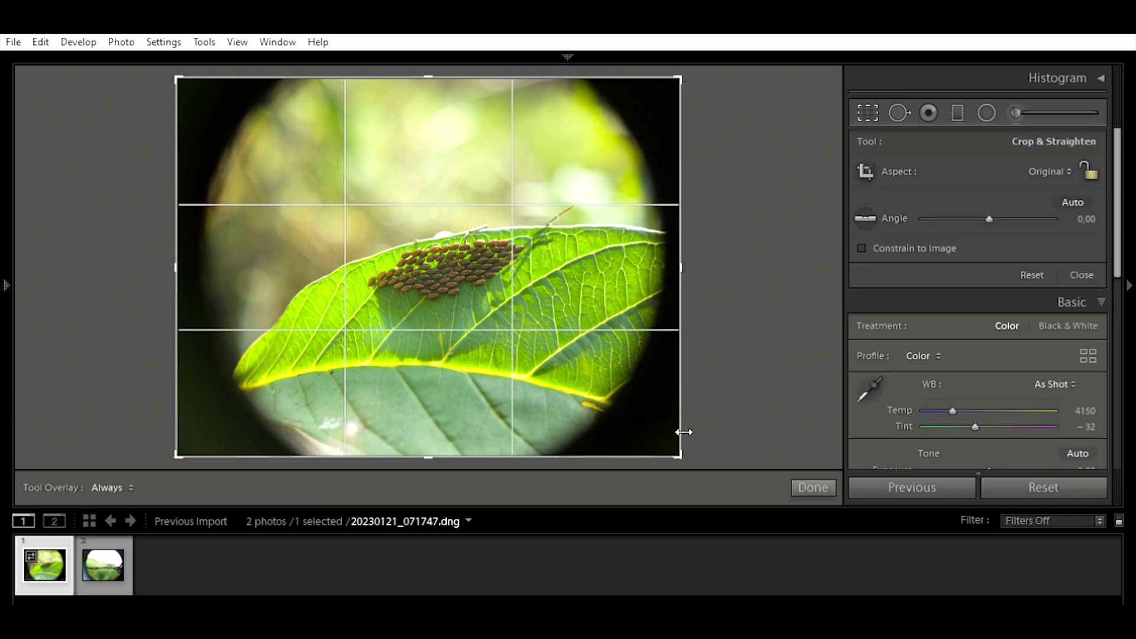
left_click_drag(685, 443, 652, 413)
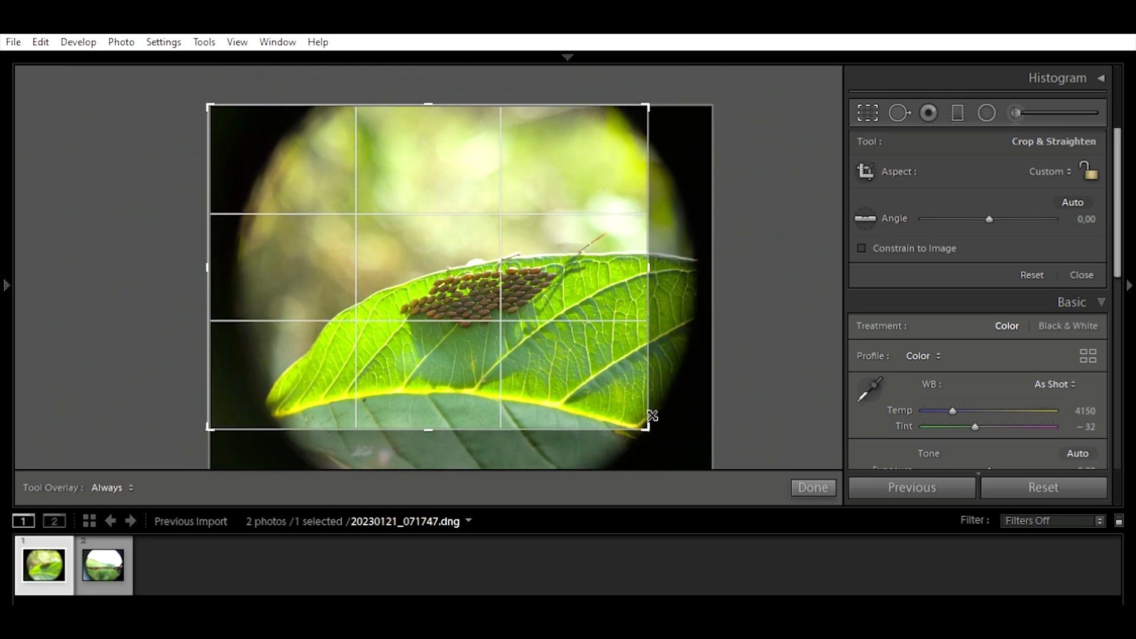
left_click_drag(217, 105, 254, 130)
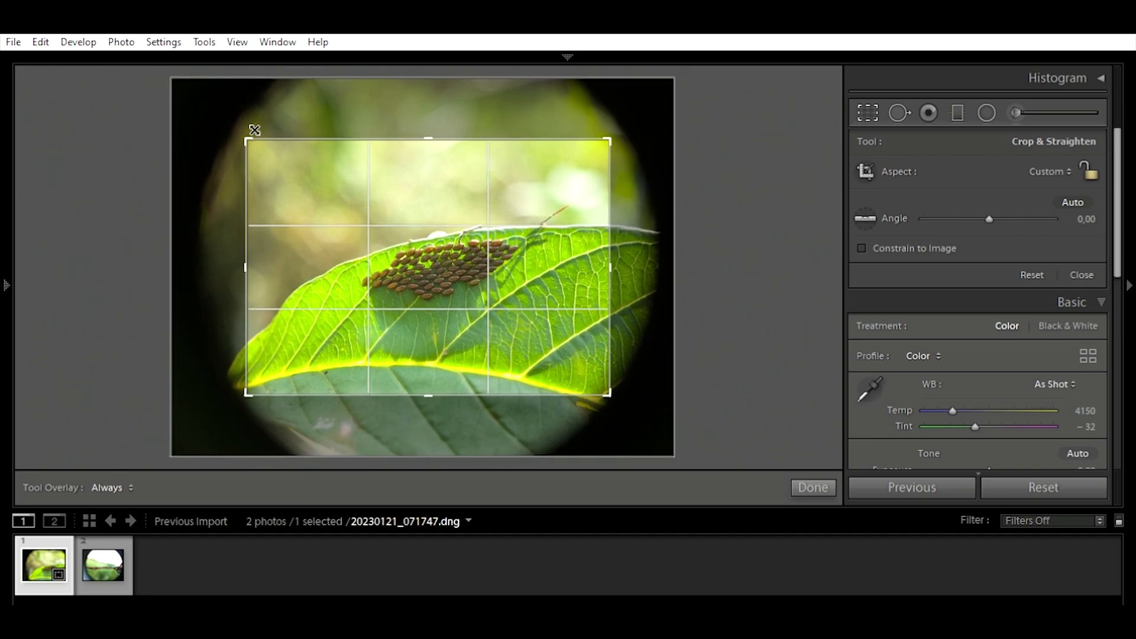
left_click_drag(254, 130, 255, 130)
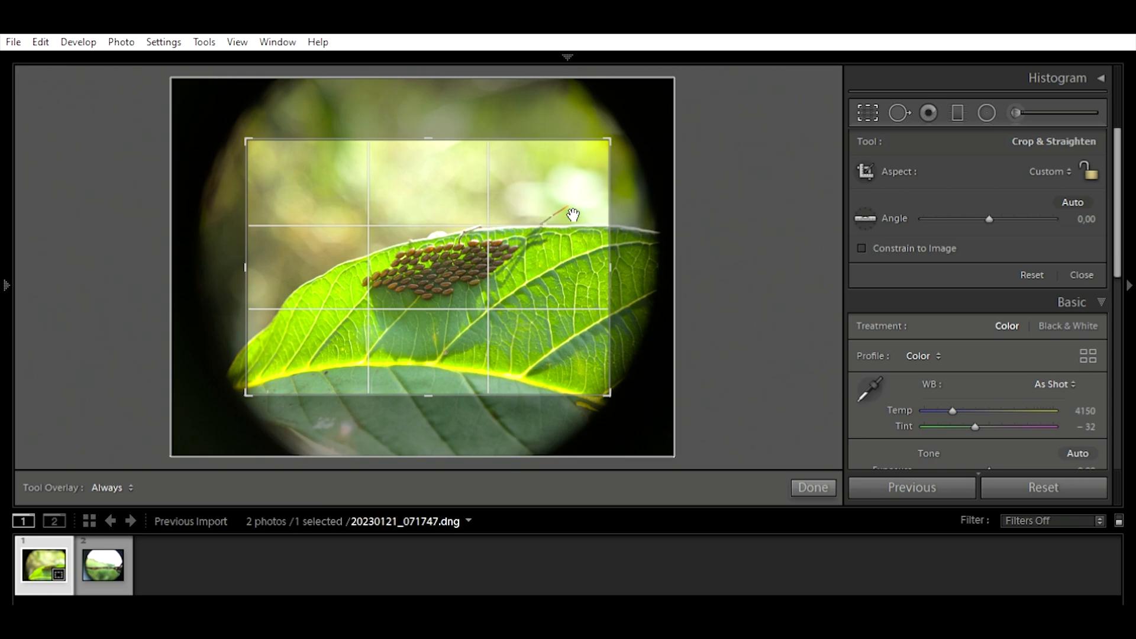
mouse_move(549, 267)
left_mouse_down()
mouse_move(537, 228)
mouse_move(540, 296)
mouse_move(540, 268)
mouse_move(555, 269)
left_mouse_up()
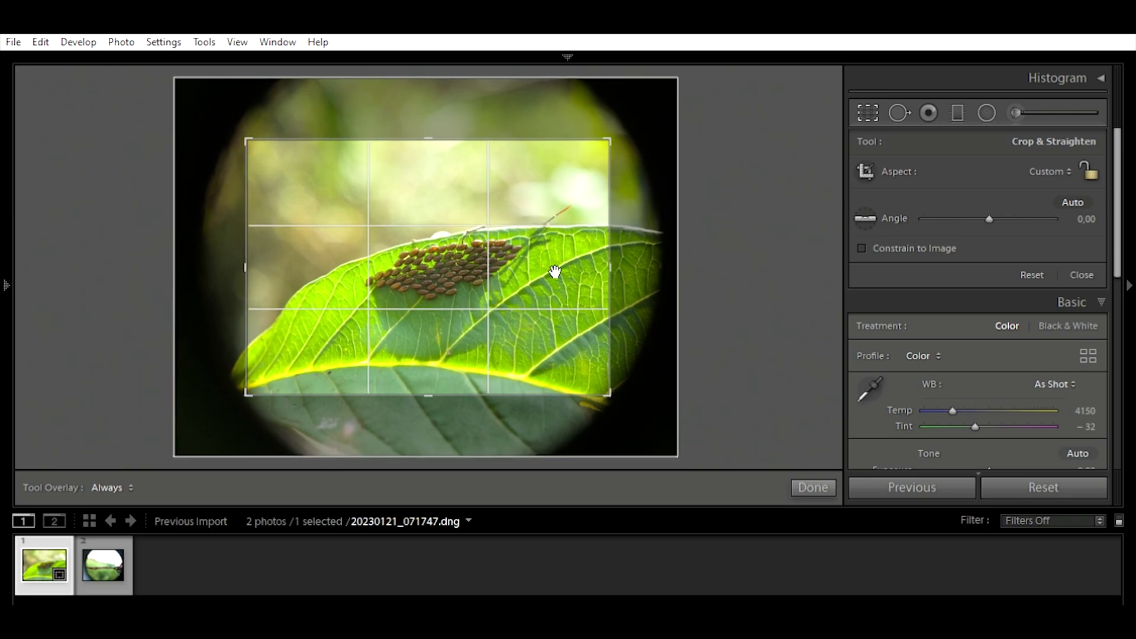
left_click(813, 486)
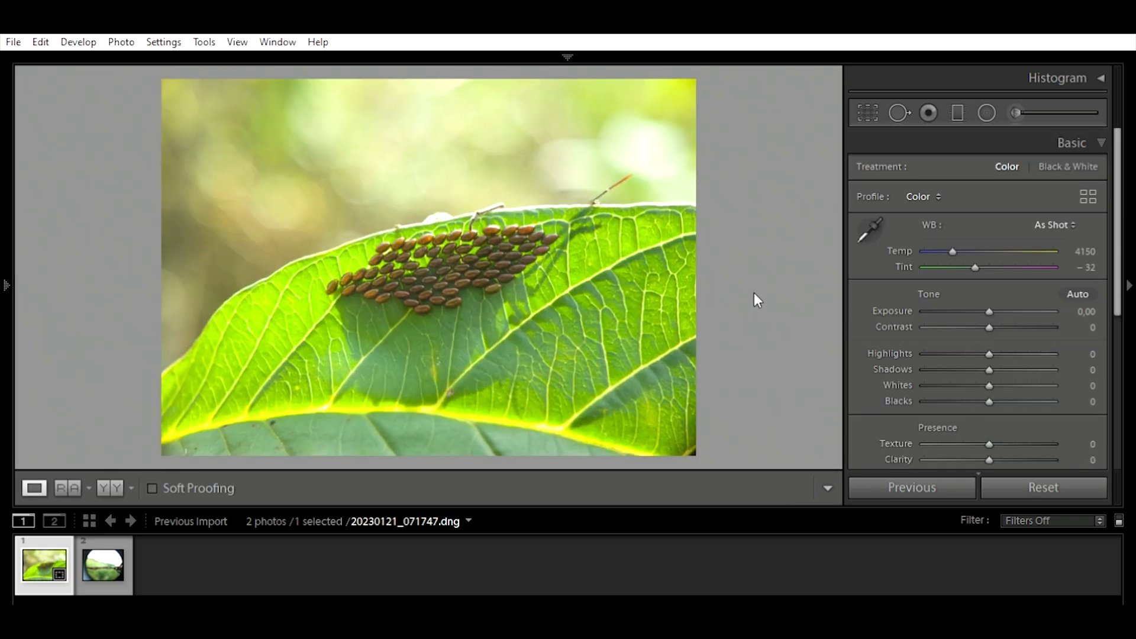
Step: Set the cropped leaf photo's Contrast to +20
left_click(1089, 126)
left_click(1089, 126)
key("plus")
key("plus")
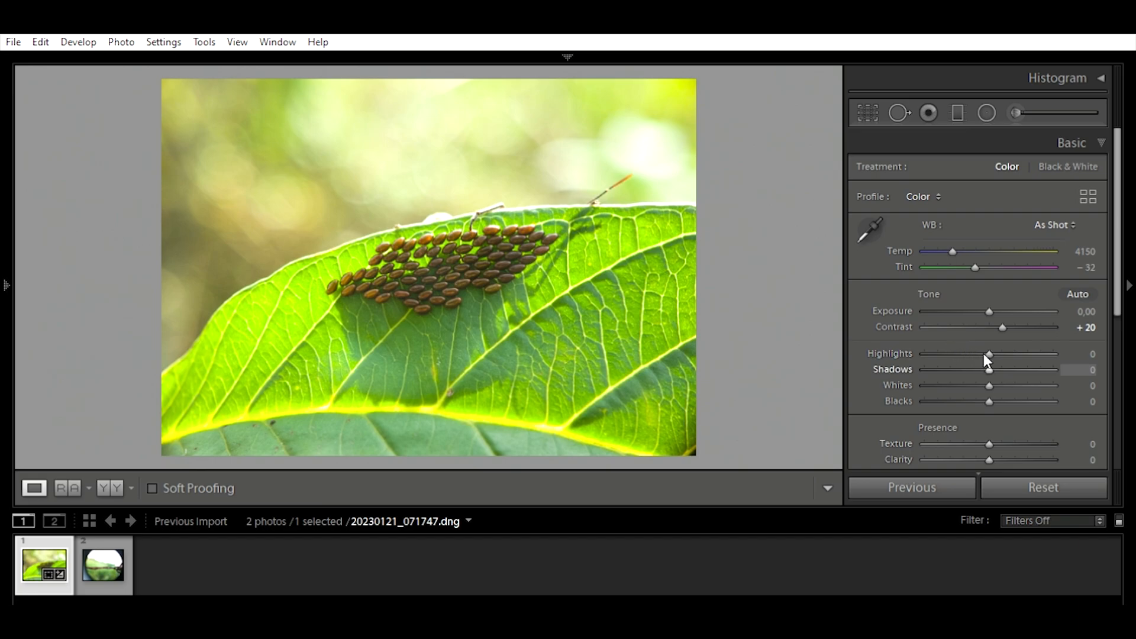
Step: Set the leaf photo's Shadows to +8 and Blacks to -20
mouse_move(989, 354)
left_mouse_down()
mouse_move(1004, 351)
mouse_move(968, 351)
mouse_move(1005, 350)
mouse_move(992, 352)
left_mouse_up()
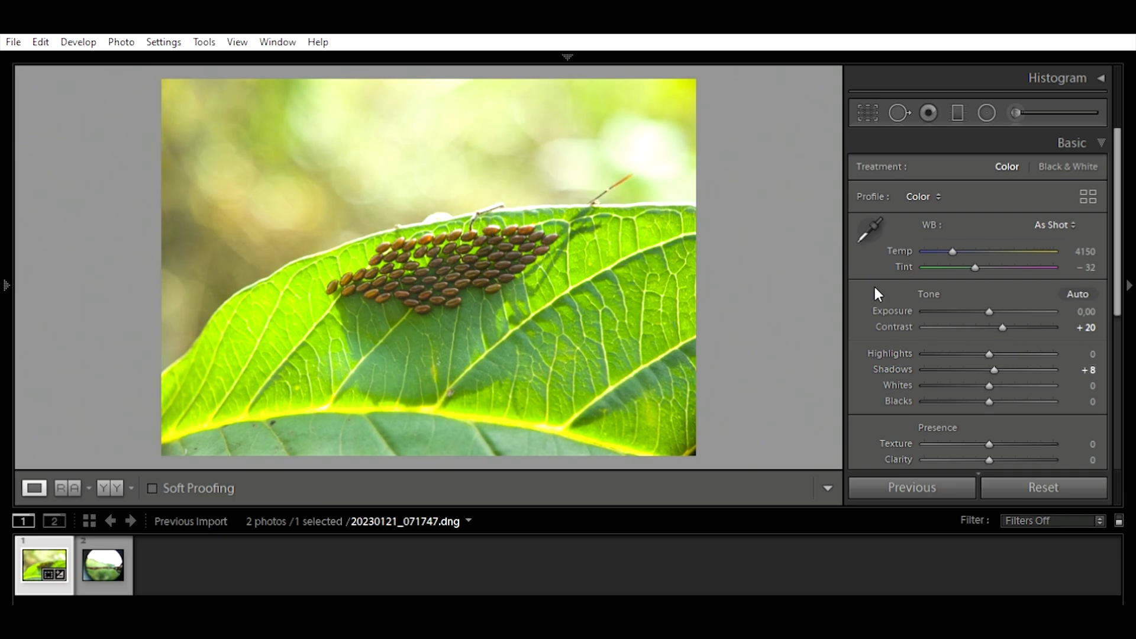
key("Down")
key("Down")
key("Down")
key("Down")
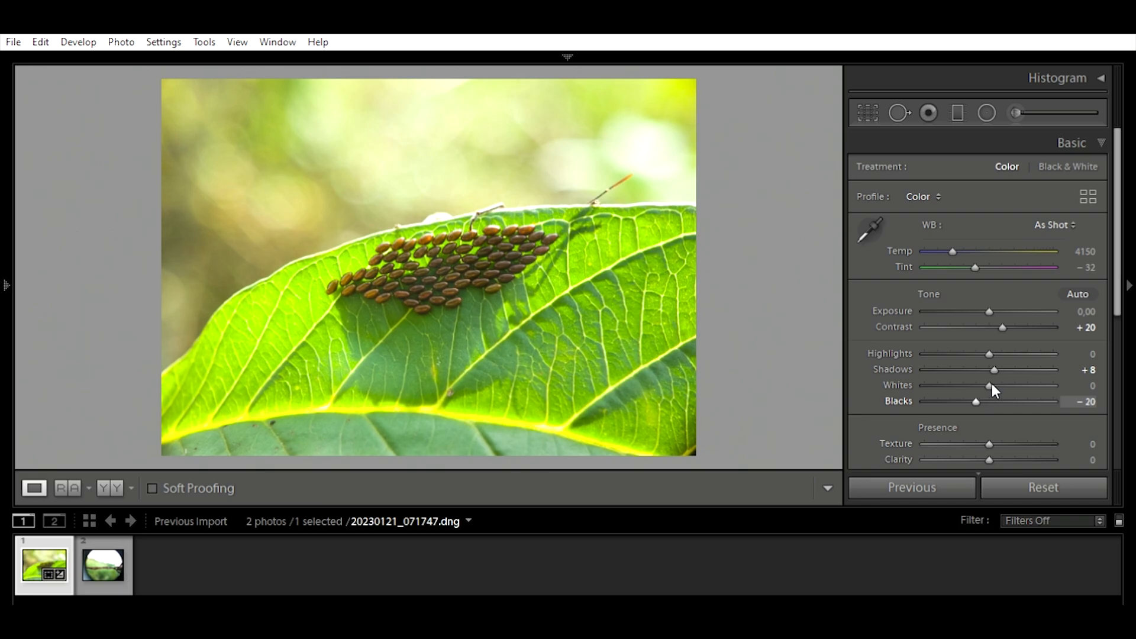
Step: Set the leaf photo's Clarity, Dehaze and Vibrance to +5 each
scroll(925, 333, "down", 3)
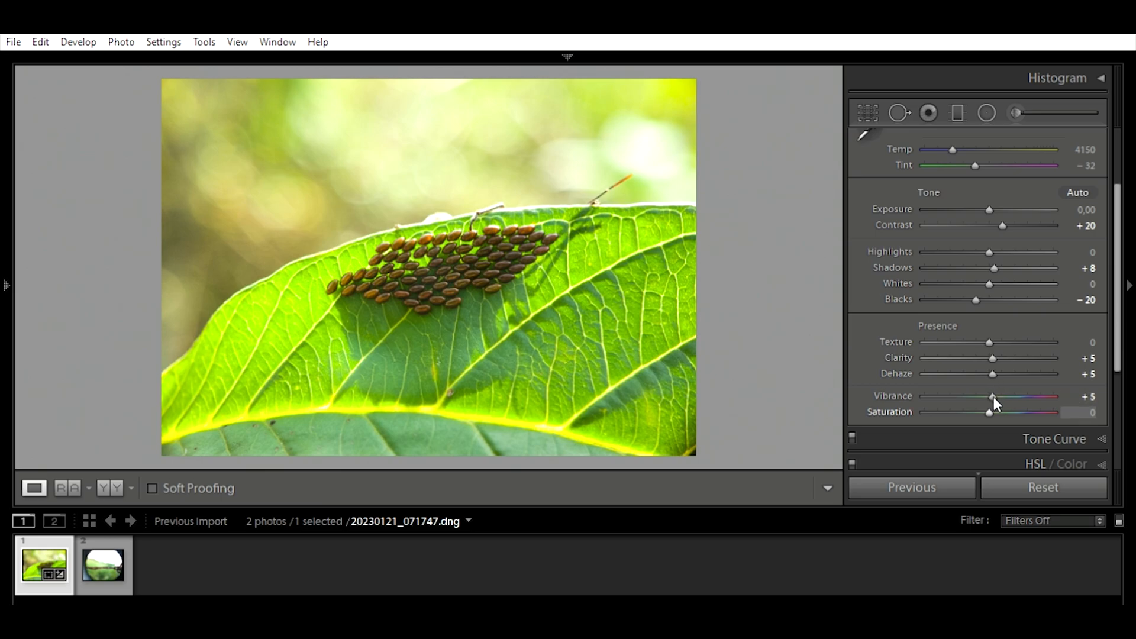
scroll(960, 394, "down", 3)
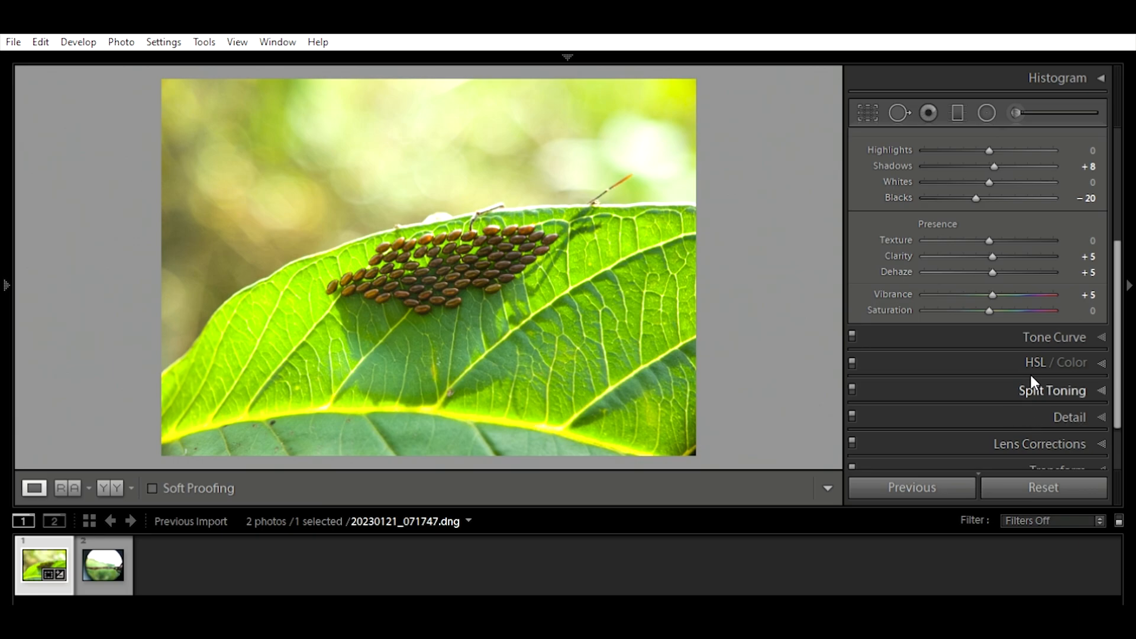
scroll(890, 368, "up", 3)
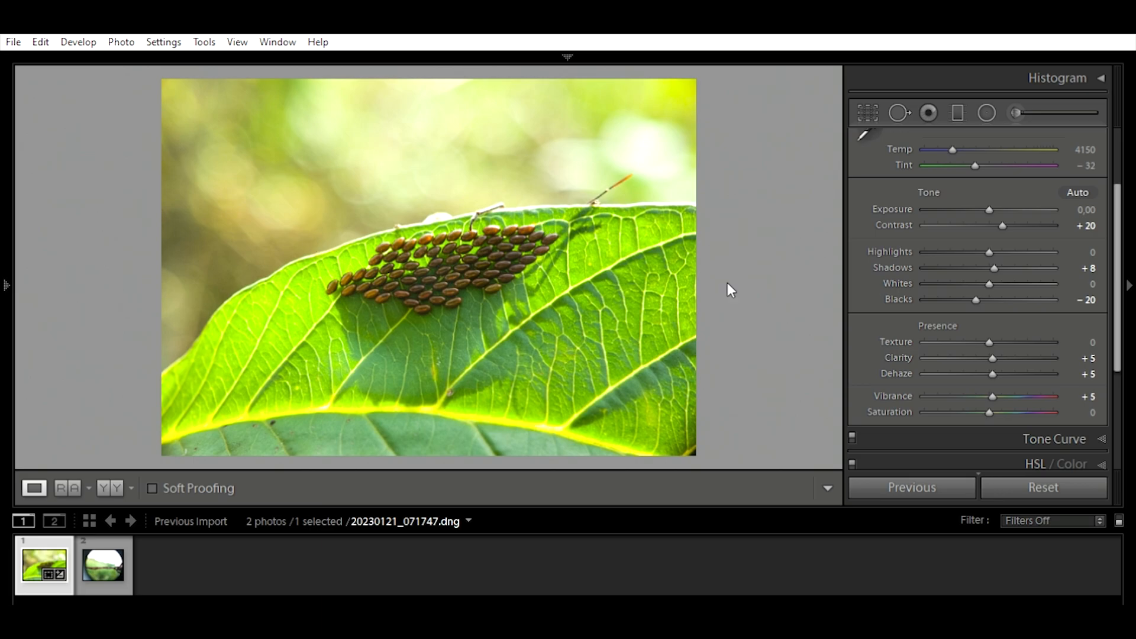
Step: Enable Remove Chromatic Aberration in the lens corrections and check the leaf's upper edge at close zoom
scroll(1017, 349, "down", 3)
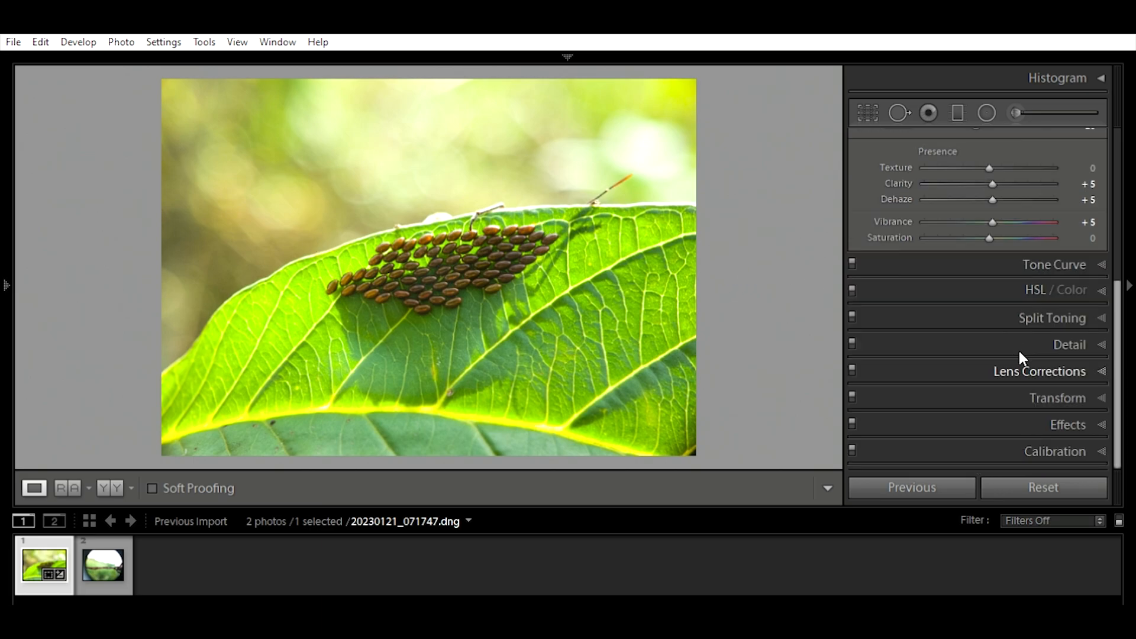
left_click(1018, 355)
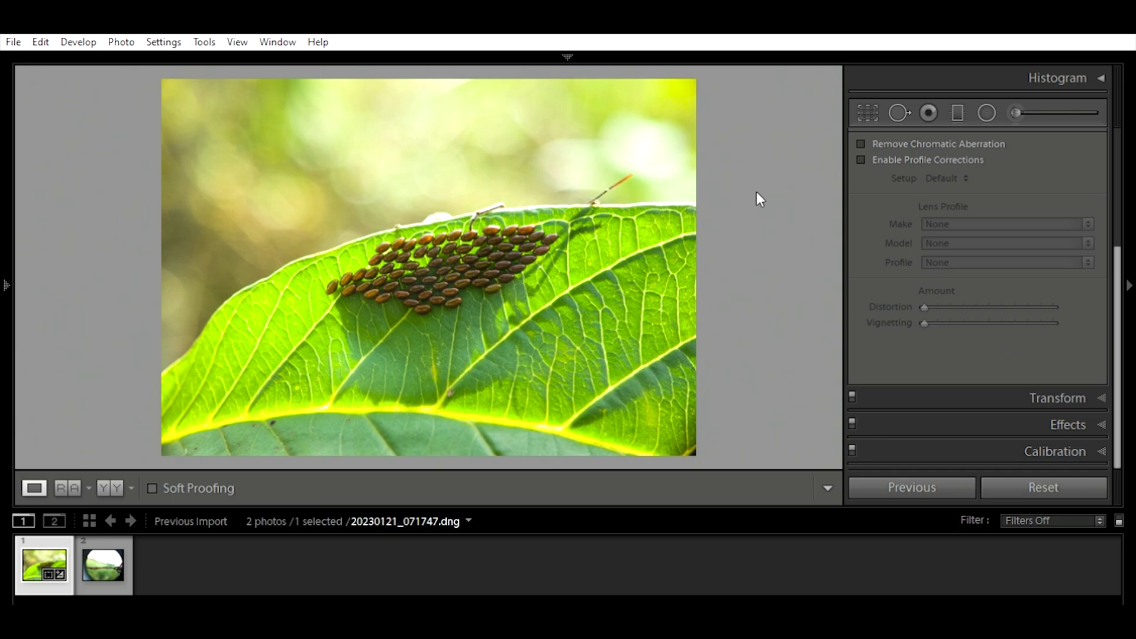
left_click(862, 143)
left_click(615, 193)
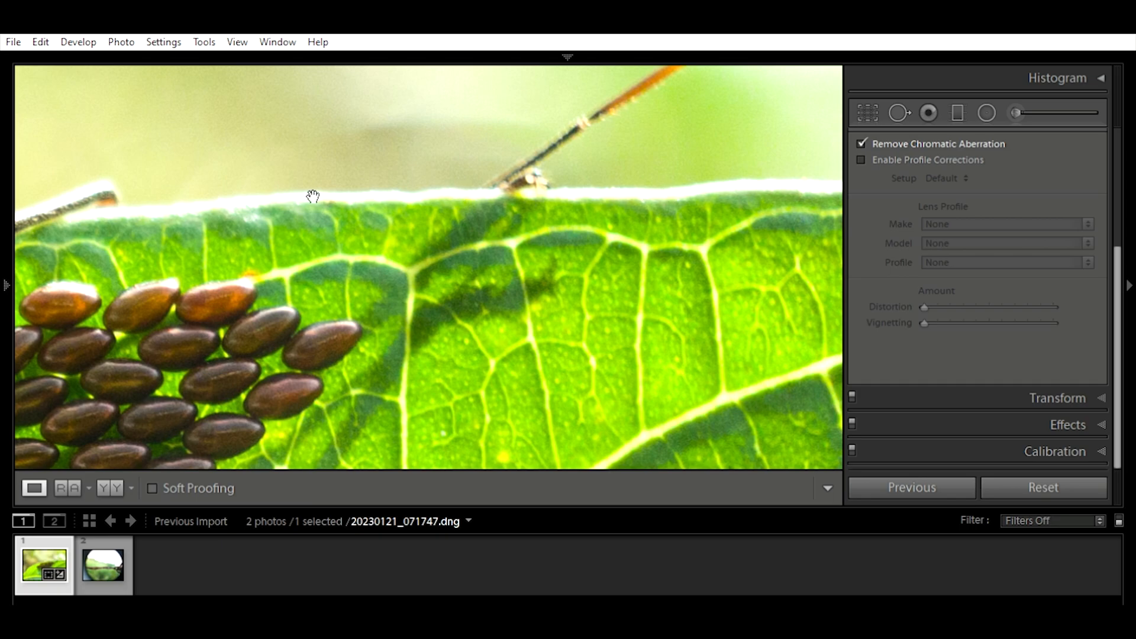
left_click(701, 236)
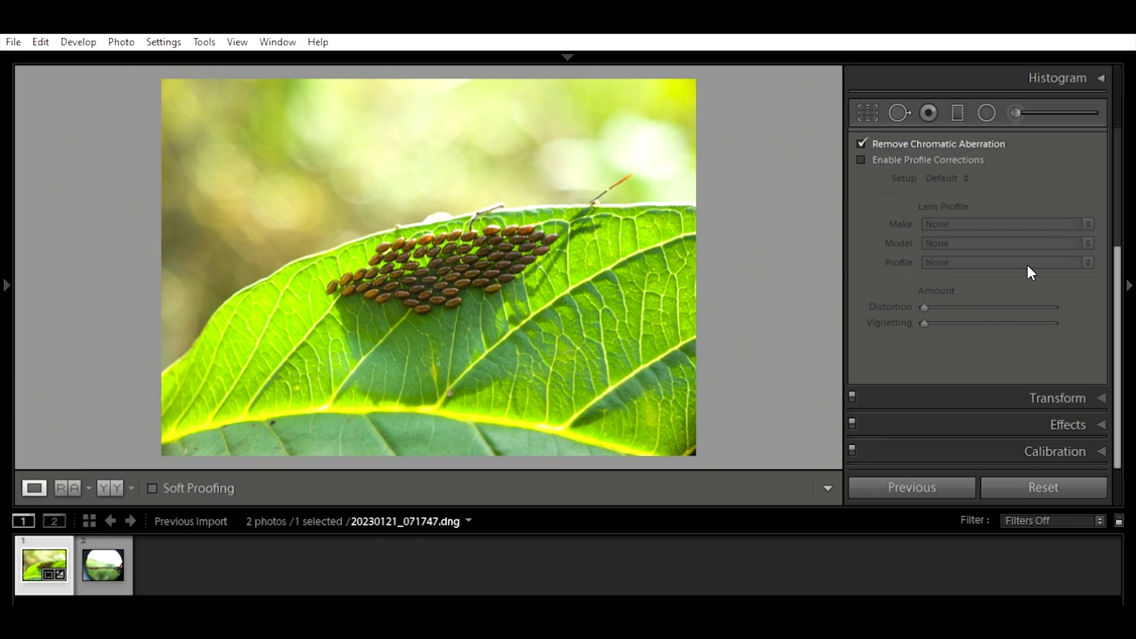
Step: Open the leaf photo's Detail settings and examine the noise in the blurred background above the leaf at close zoom
scroll(1029, 269, "up", 4)
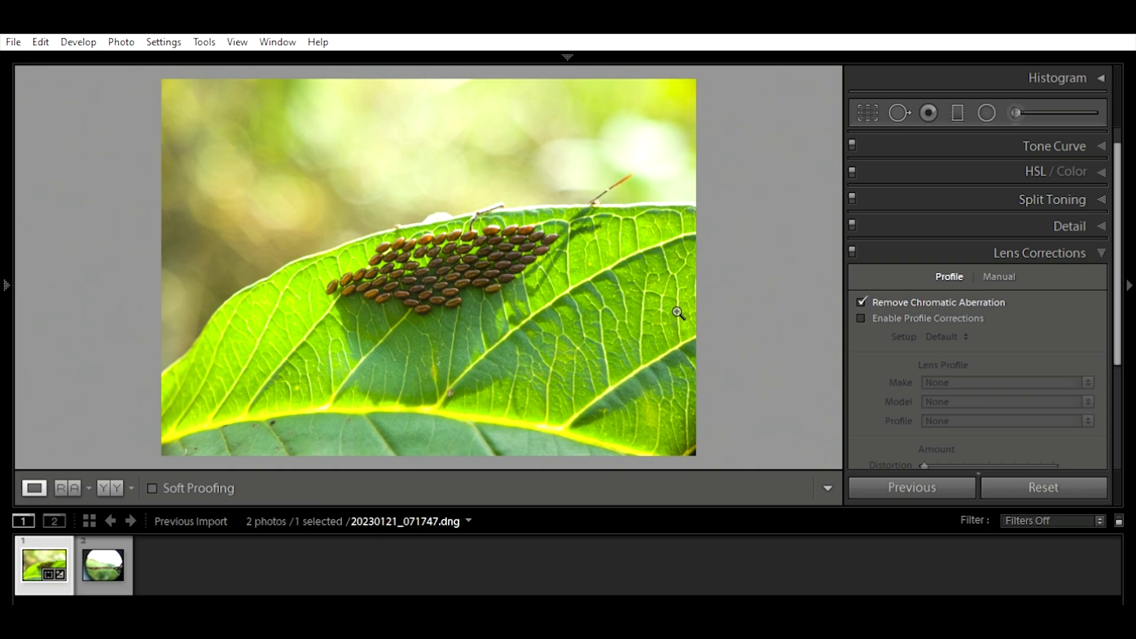
scroll(918, 331, "down", 5)
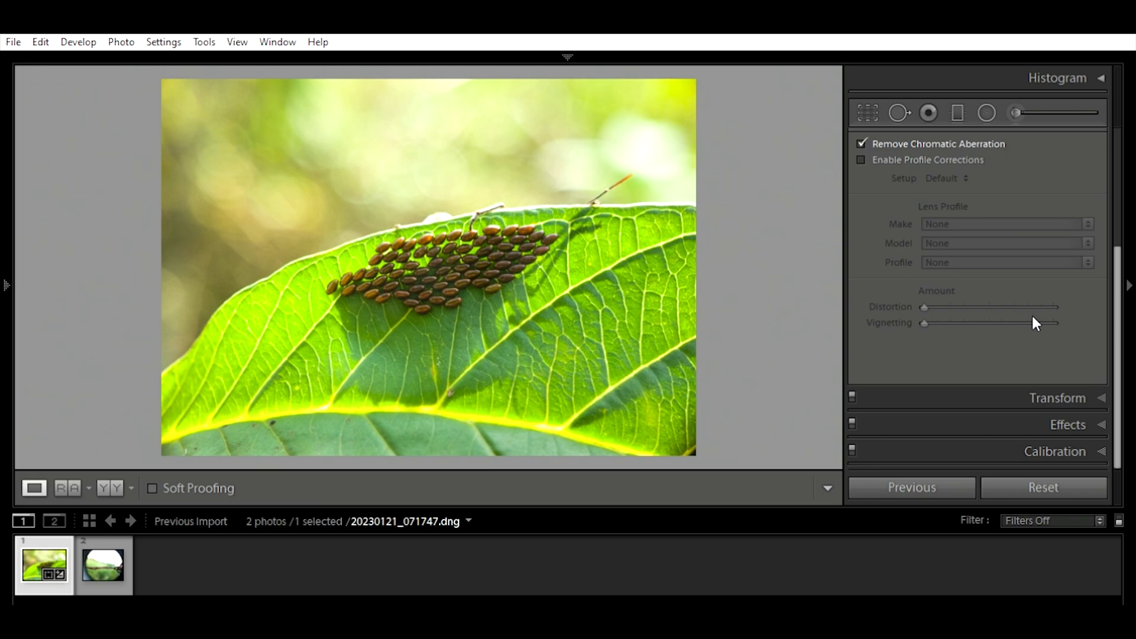
scroll(1050, 378, "up", 4)
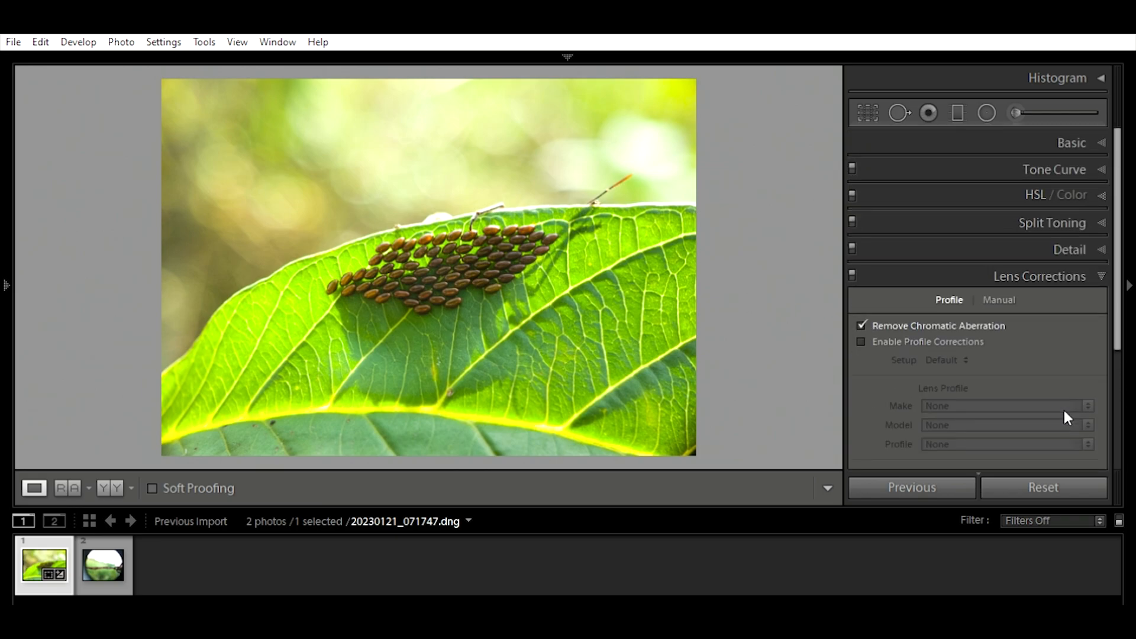
left_click(1062, 249)
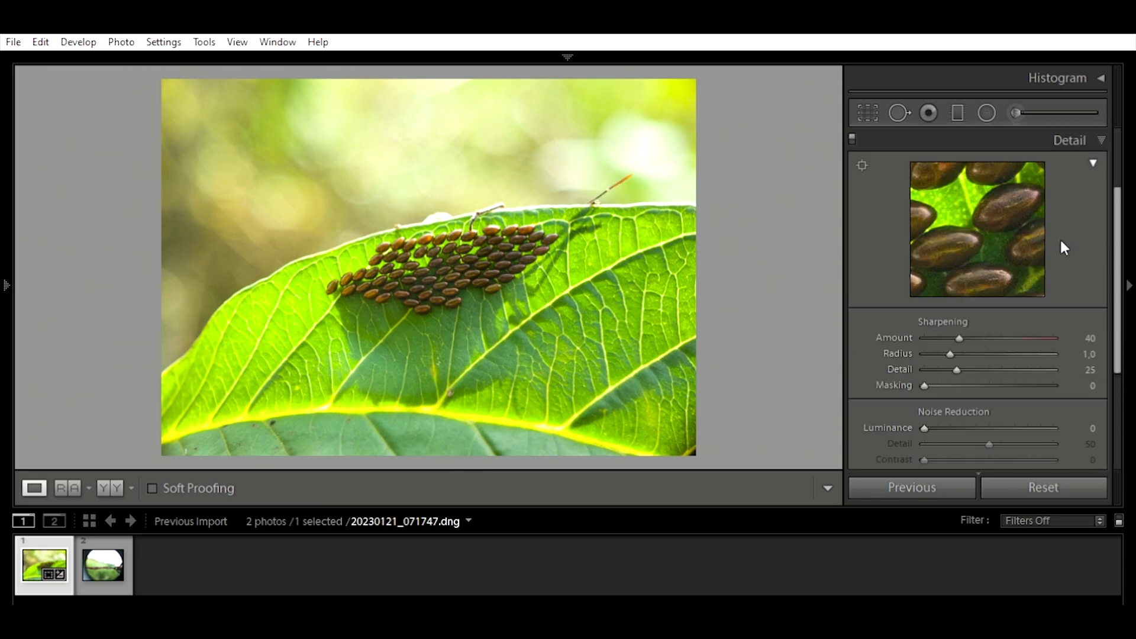
left_click(202, 232)
left_click_drag(428, 296, 388, 301)
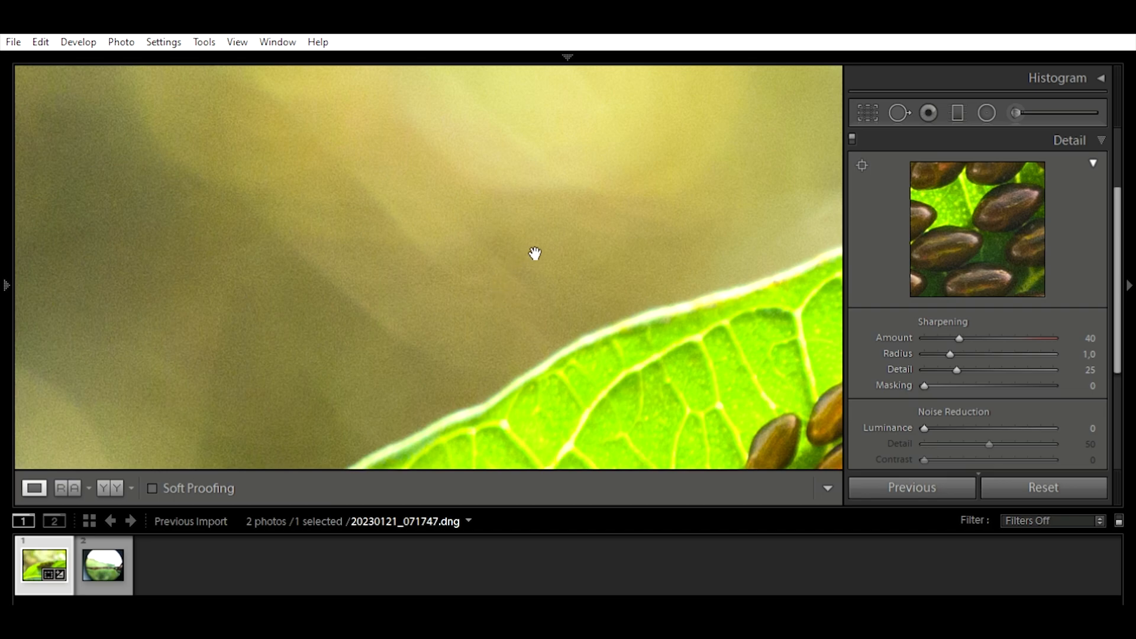
left_click_drag(560, 307, 602, 365)
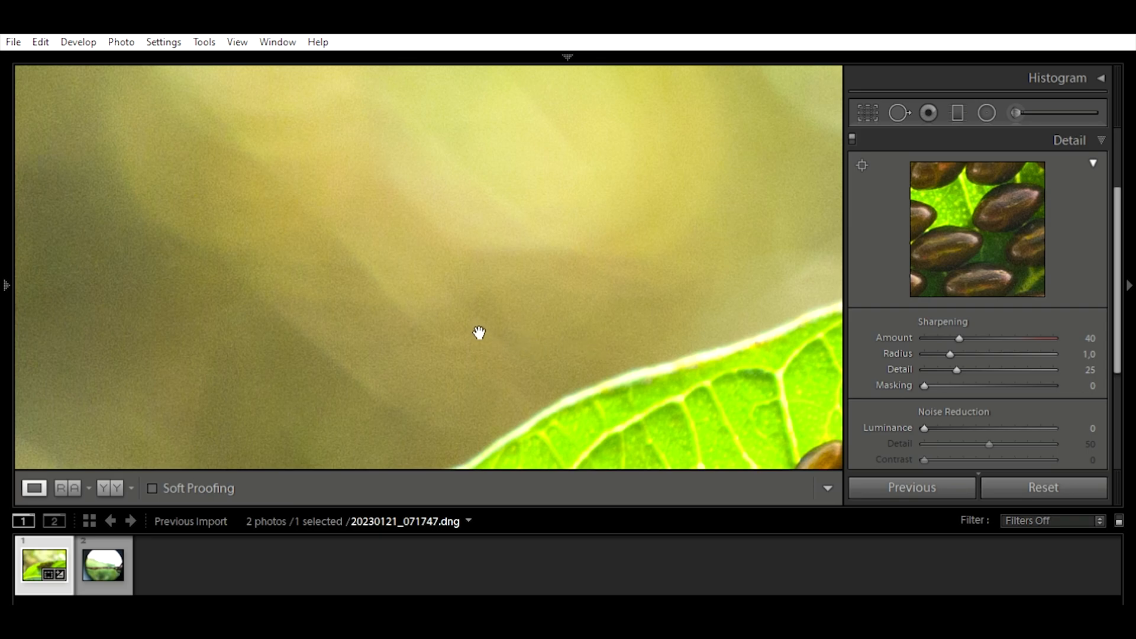
left_click_drag(637, 266, 580, 298)
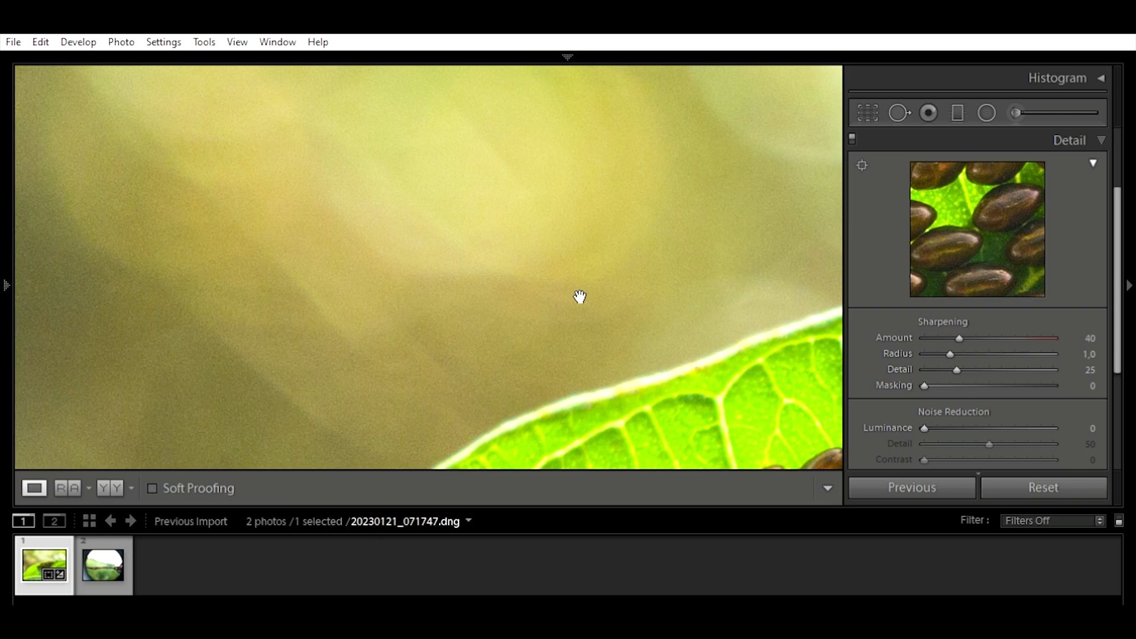
left_click(471, 279)
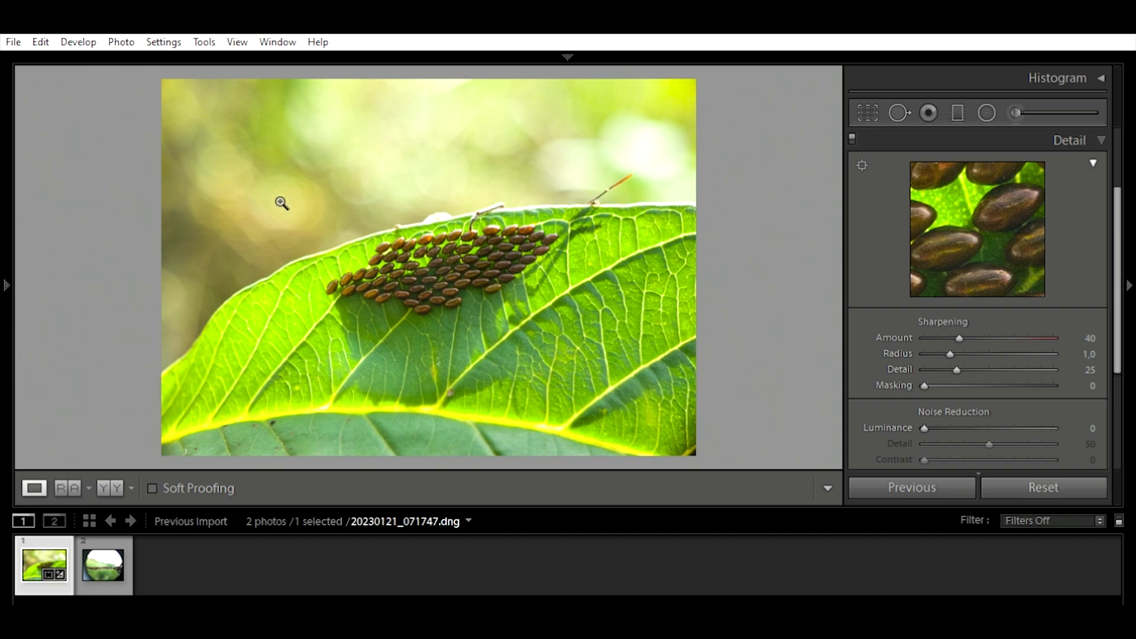
left_click(297, 228)
left_click_drag(282, 183, 568, 311)
left_click(520, 326)
left_click(484, 275)
left_click_drag(448, 207, 343, 257)
left_click(341, 255)
left_click(256, 188)
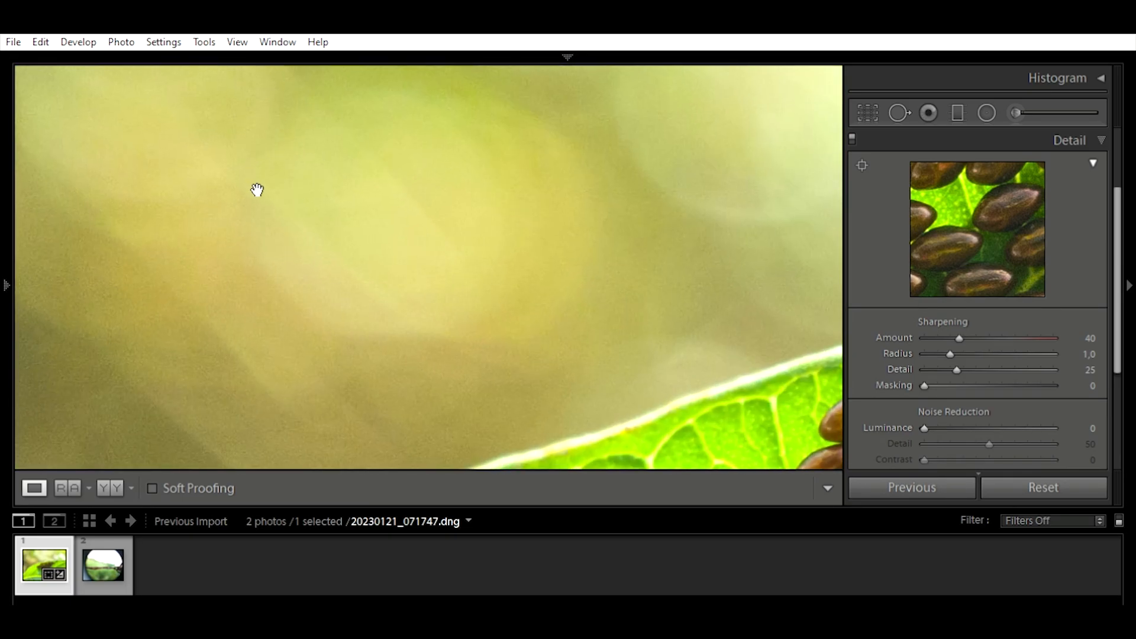
left_click_drag(459, 242, 490, 221)
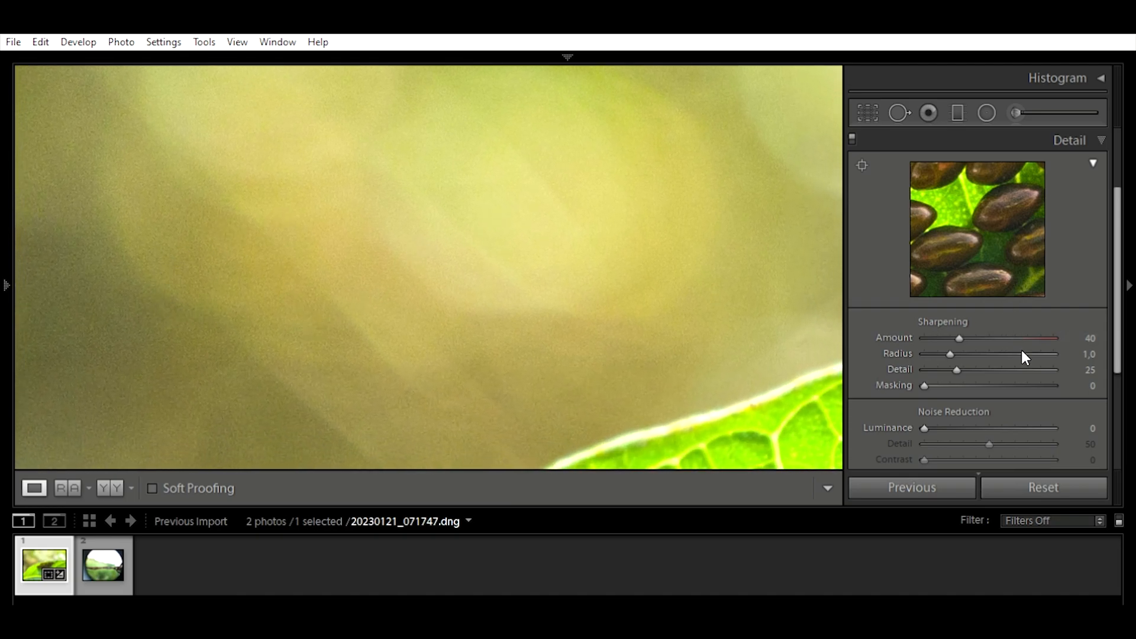
Step: Set the leaf photo's Luminance noise reduction to 60 and check the background and egg cluster at close zoom
scroll(1024, 355, "down", 2)
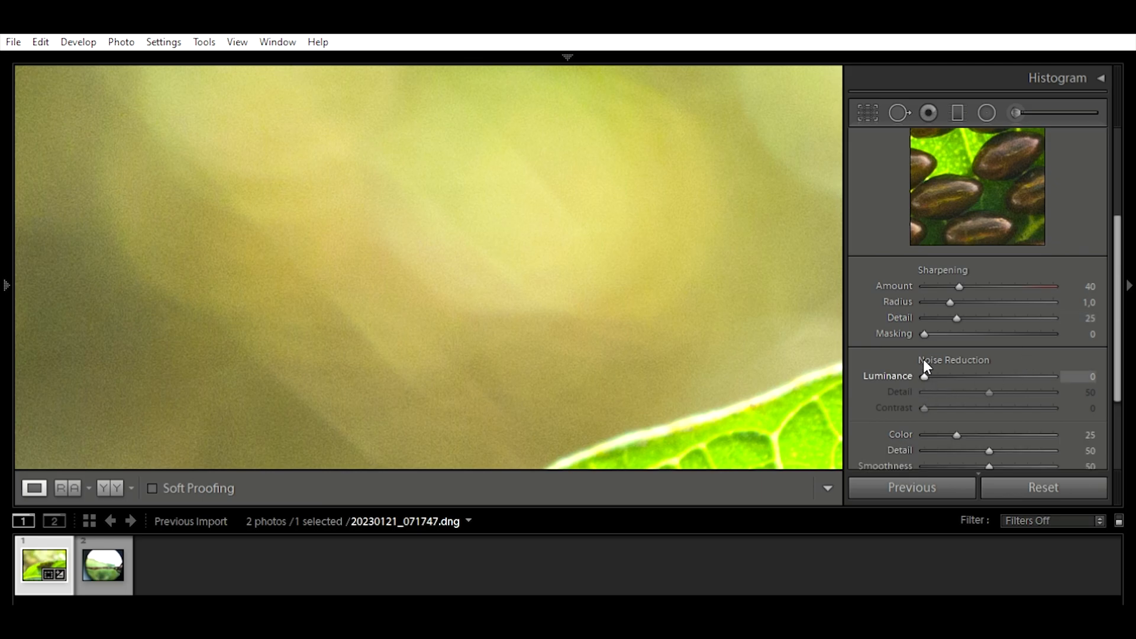
left_click(1092, 376)
type("60")
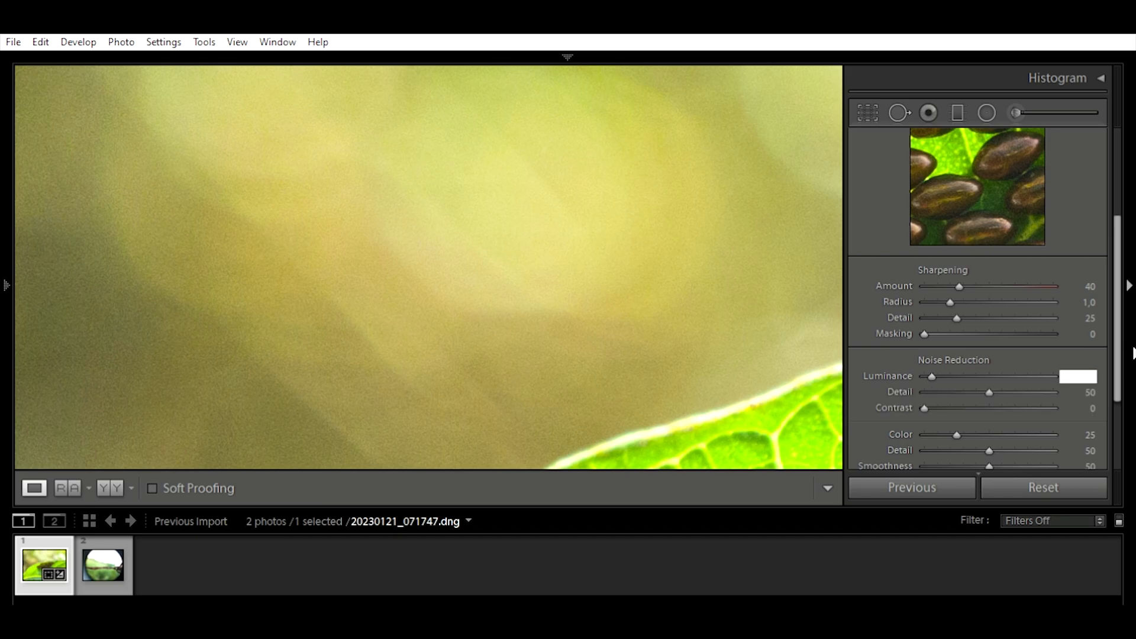
key("Return")
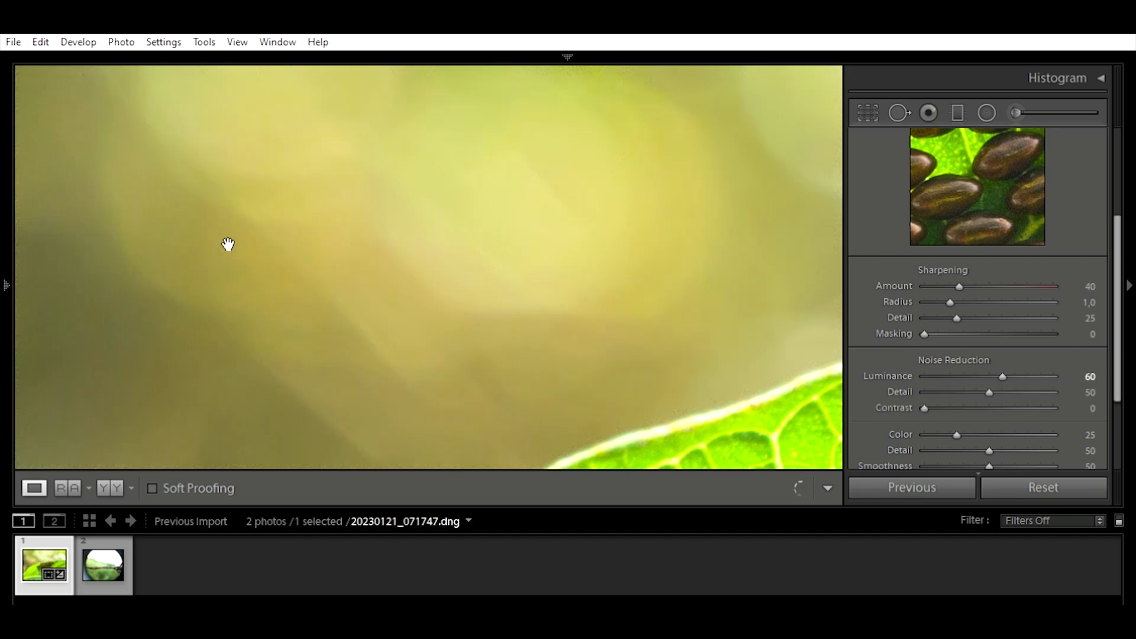
left_click_drag(389, 243, 278, 358)
left_click_drag(697, 339, 302, 211)
left_click_drag(595, 322, 369, 215)
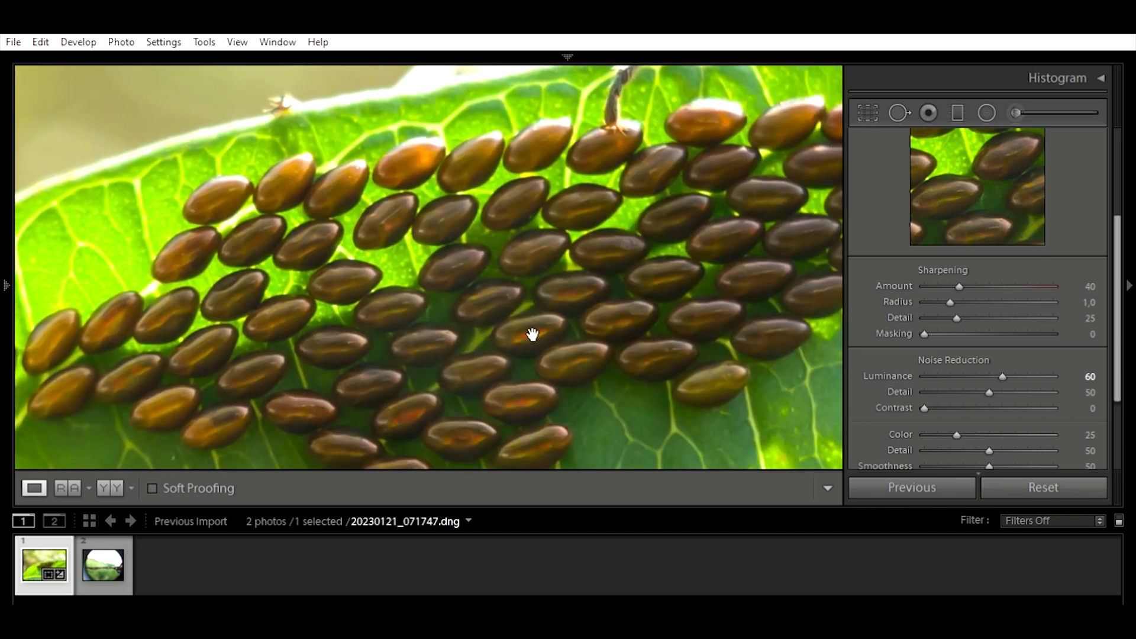
left_click_drag(436, 261, 483, 250)
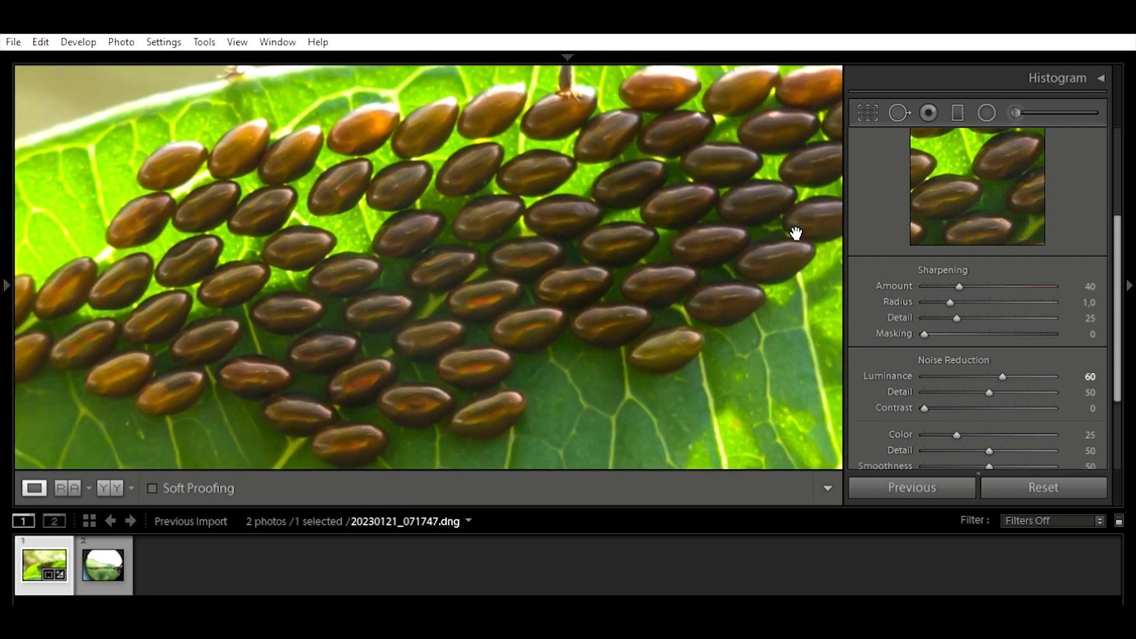
left_click_drag(674, 170, 534, 384)
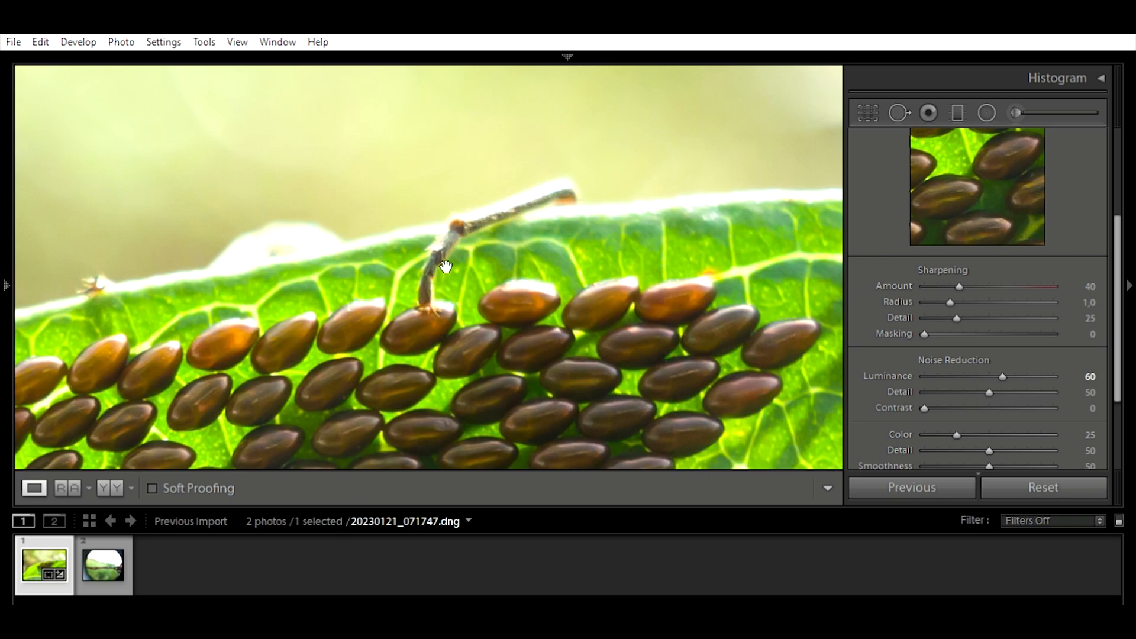
left_click_drag(480, 372, 566, 236)
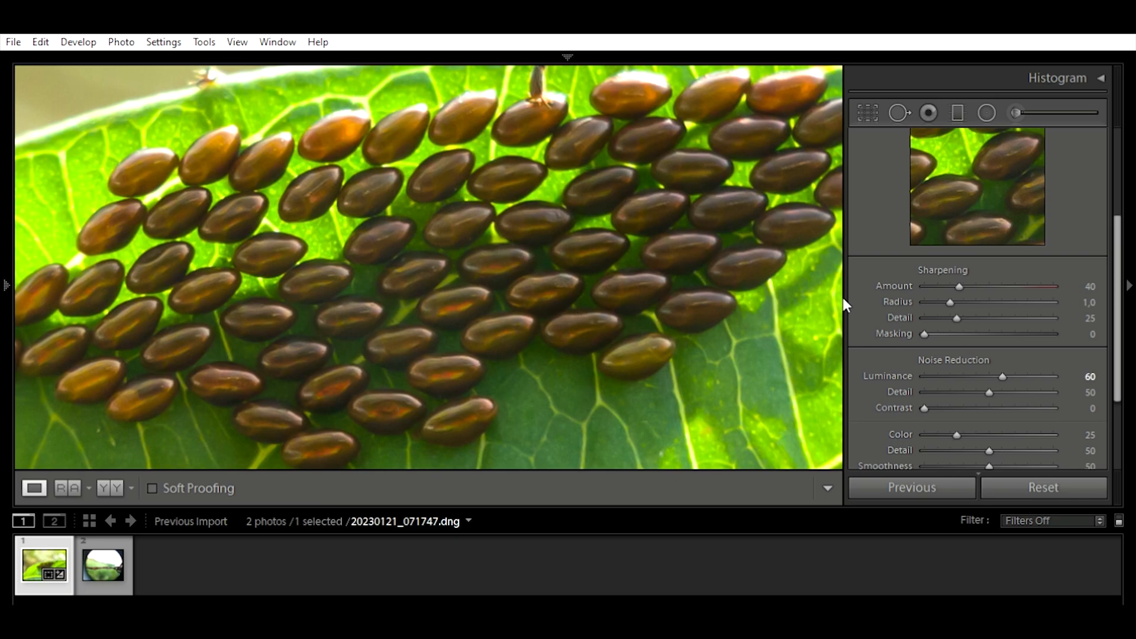
Step: Set the leaf photo's Color noise reduction to 50 and return to the full-photo view
scroll(960, 316, "down", 1)
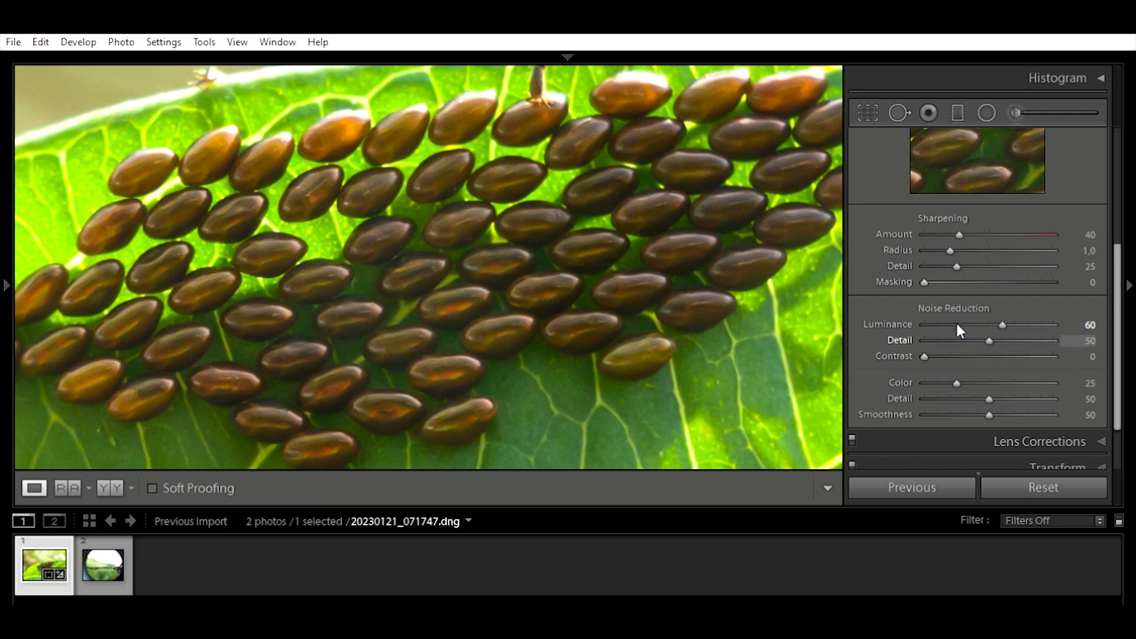
left_click(1090, 383)
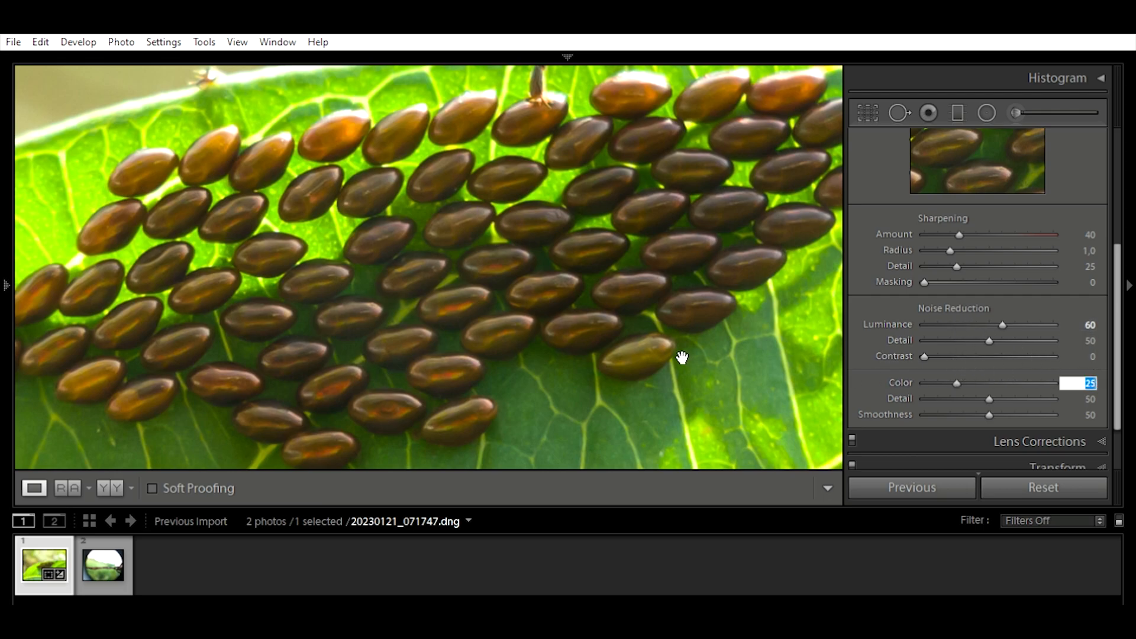
type("50")
key("Return")
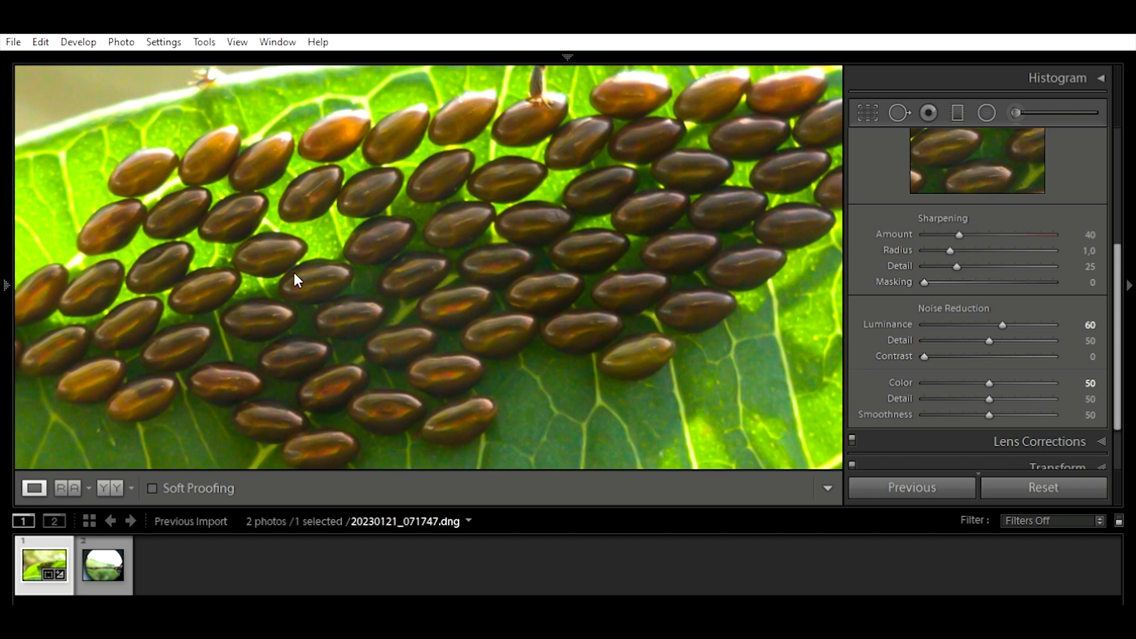
left_click(360, 217)
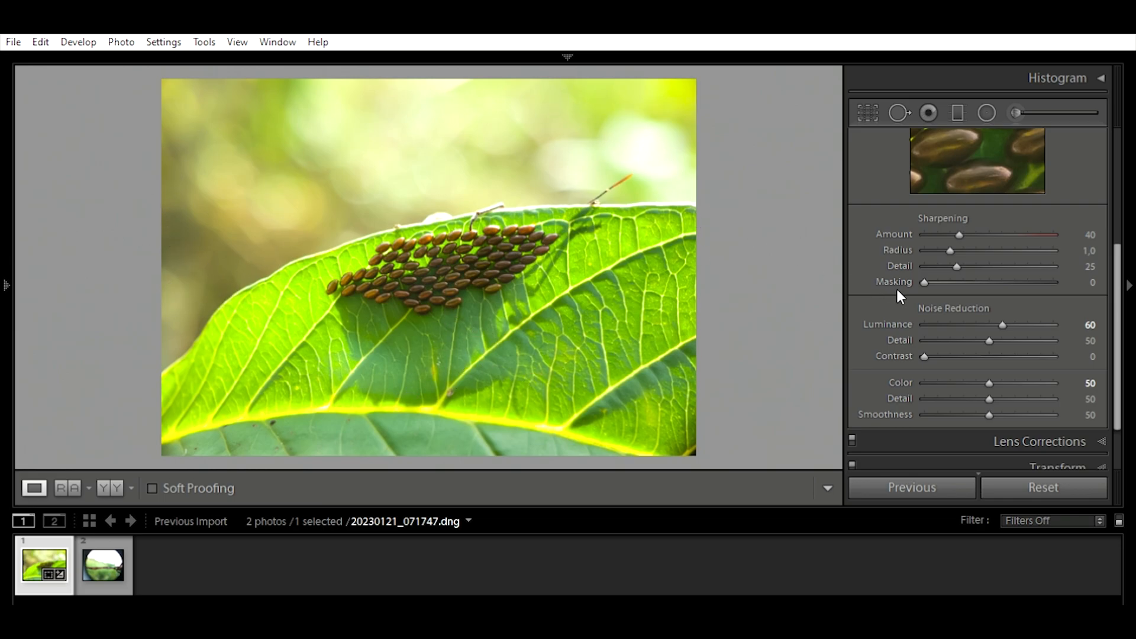
Step: Copy the leaf photo's develop settings and paste them onto the rusty wire photo, 20230121_072802.dng
scroll(932, 349, "up", 4)
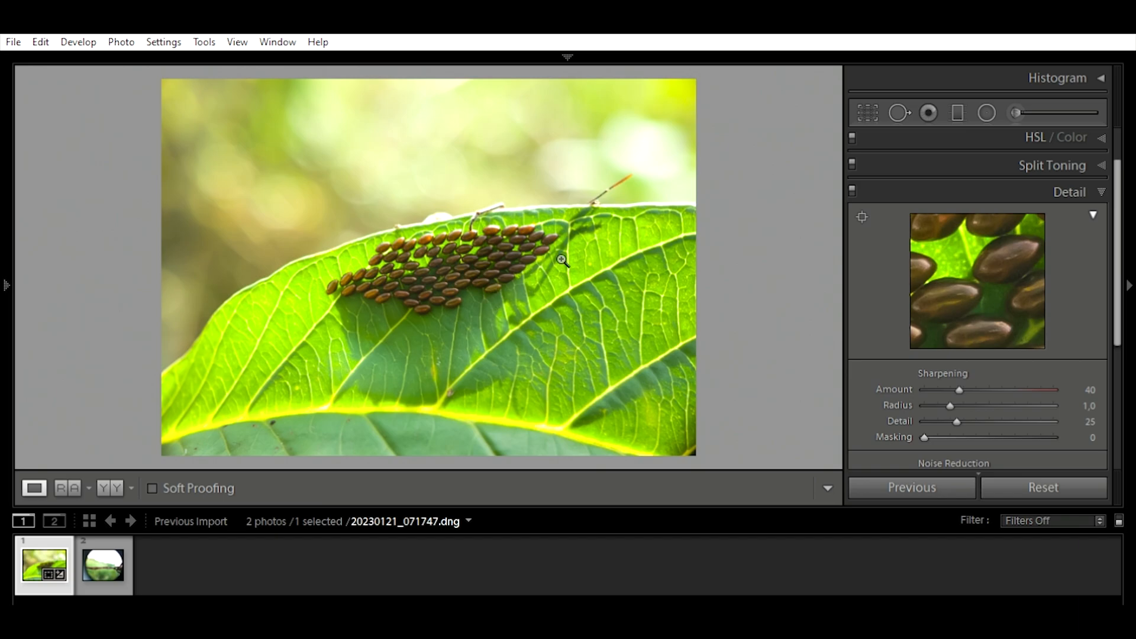
scroll(977, 296, "up", 2)
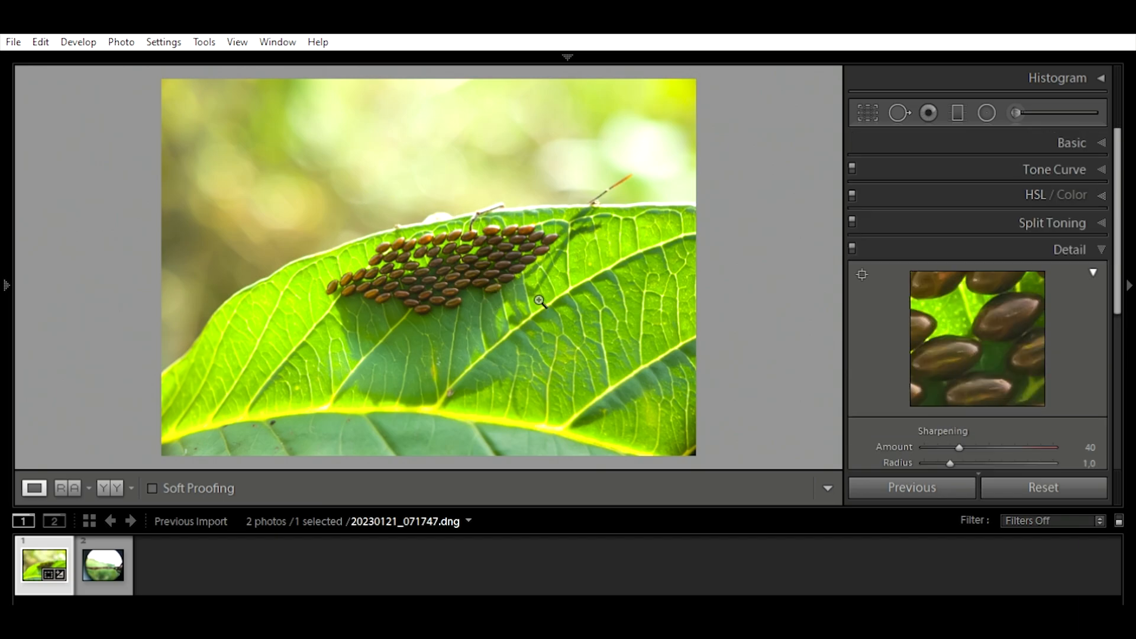
left_click(1045, 133)
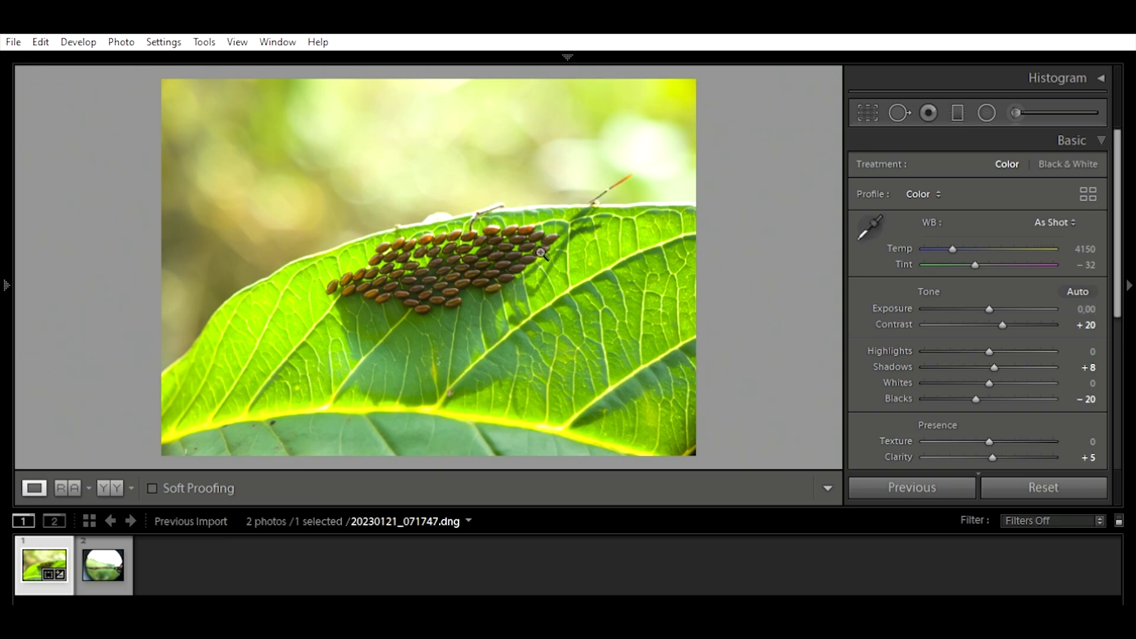
scroll(1099, 368, "down", 3)
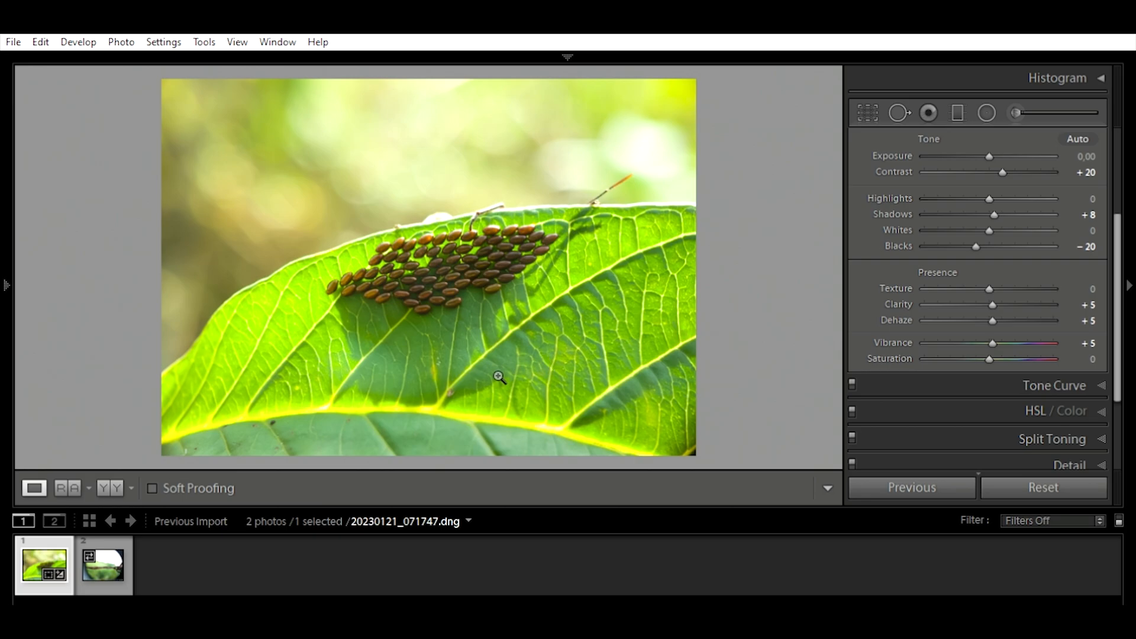
mouse_move(5, 349)
left_click(122, 560)
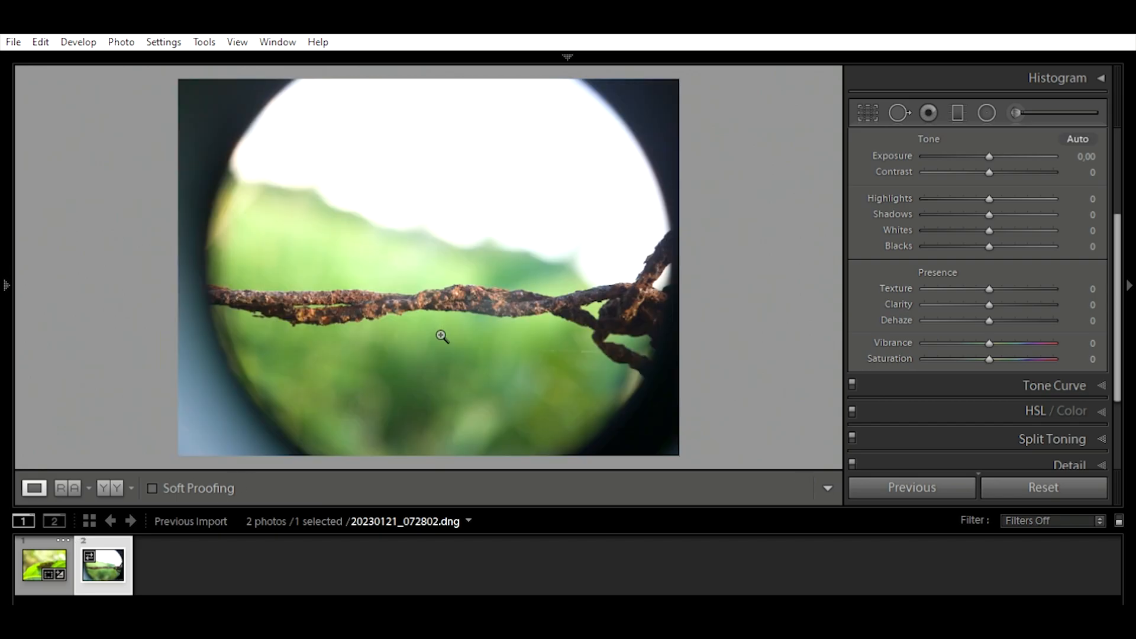
mouse_move(3, 432)
left_click(177, 484)
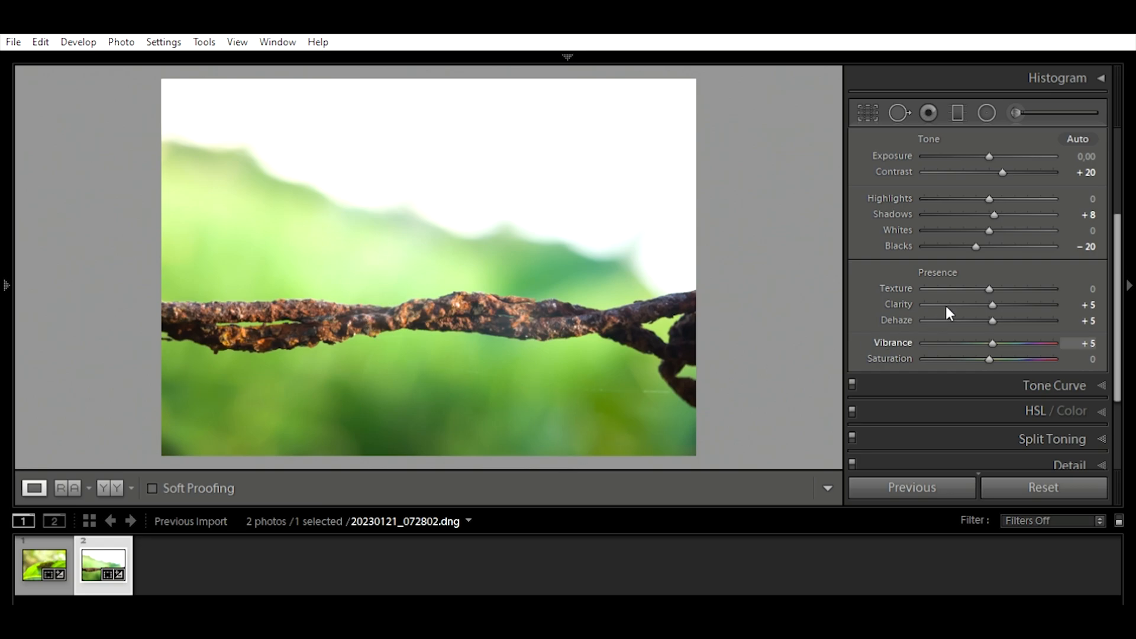
Step: Brighten the dark twisted wire strands near the photo's right edge using an Adjustment Brush with Exposure 1.00
scroll(946, 302, "up", 3)
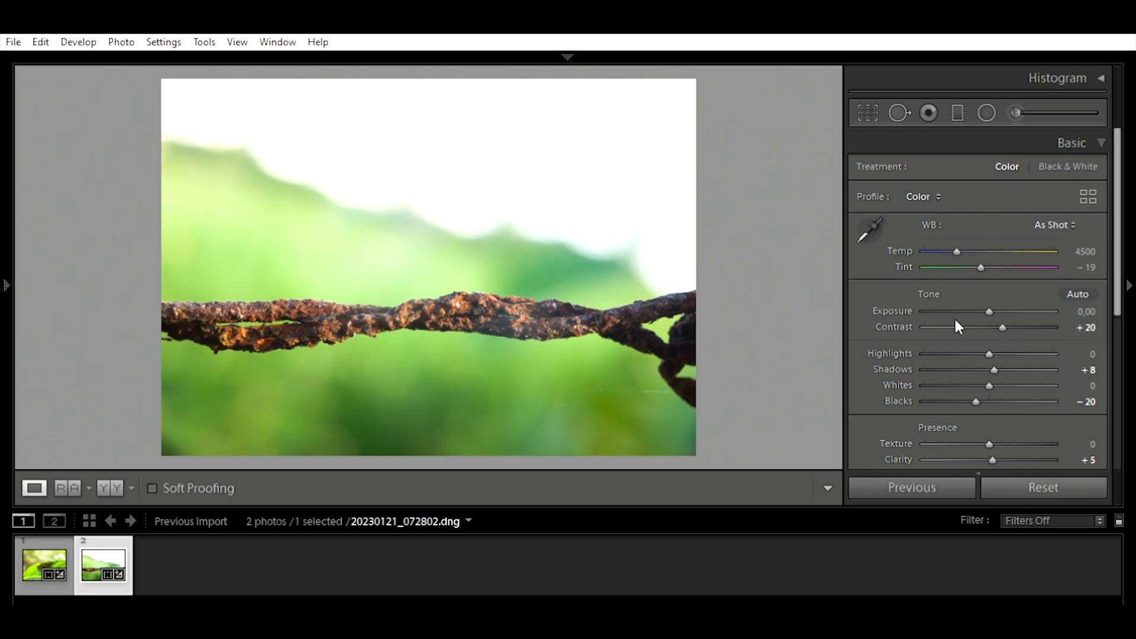
scroll(997, 296, "down", 1)
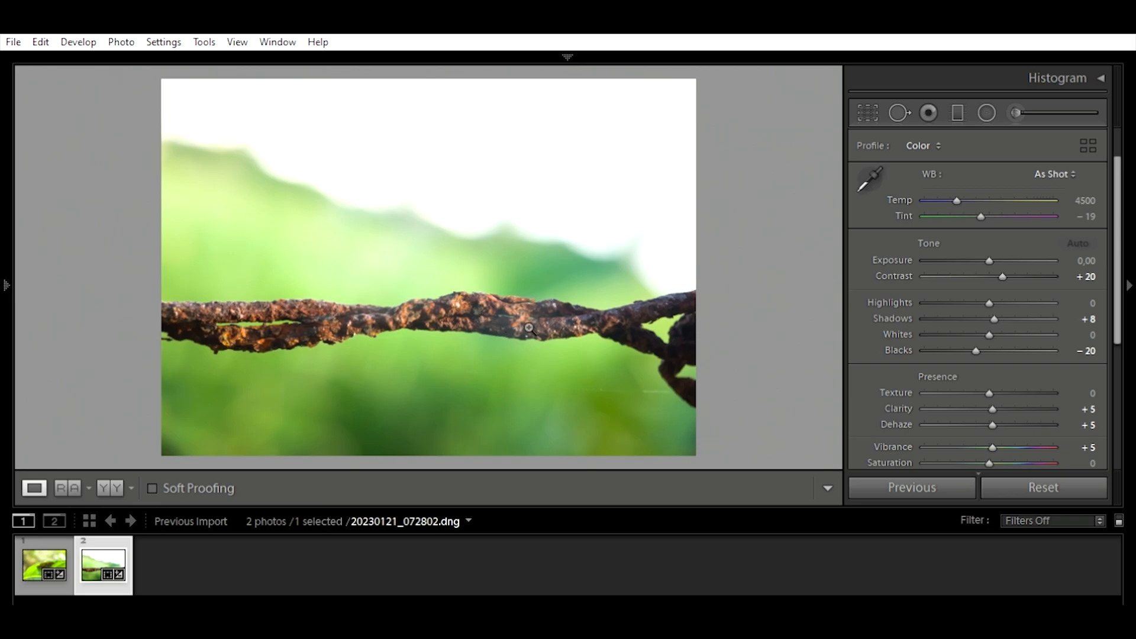
left_click_drag(681, 318, 624, 247)
scroll(1041, 127, "up", 2)
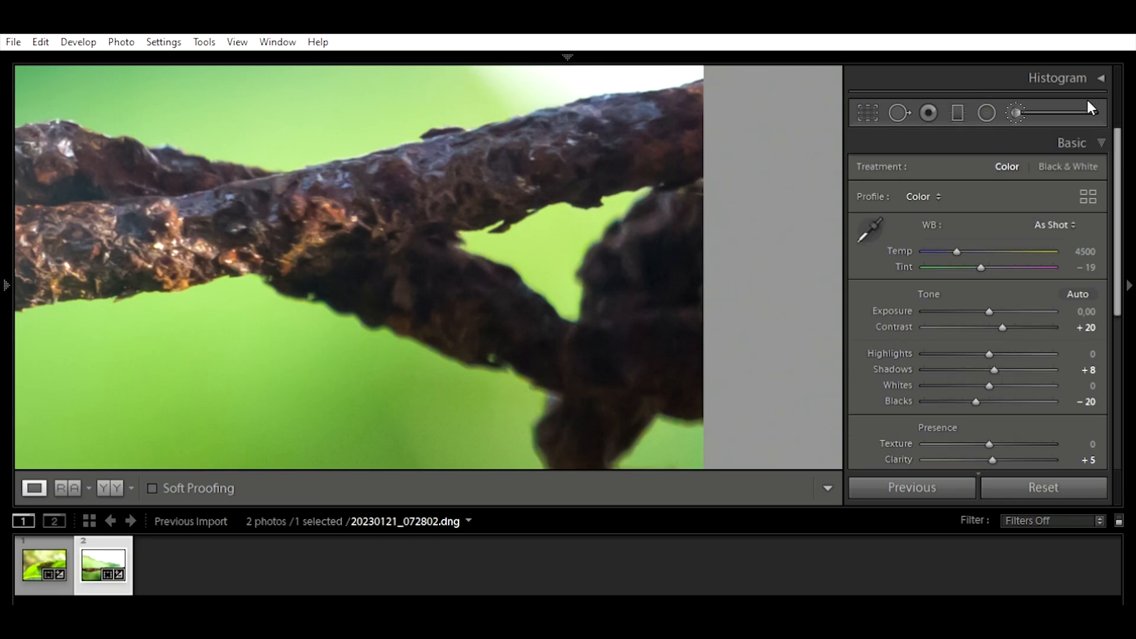
left_click(1086, 110)
left_click(464, 259)
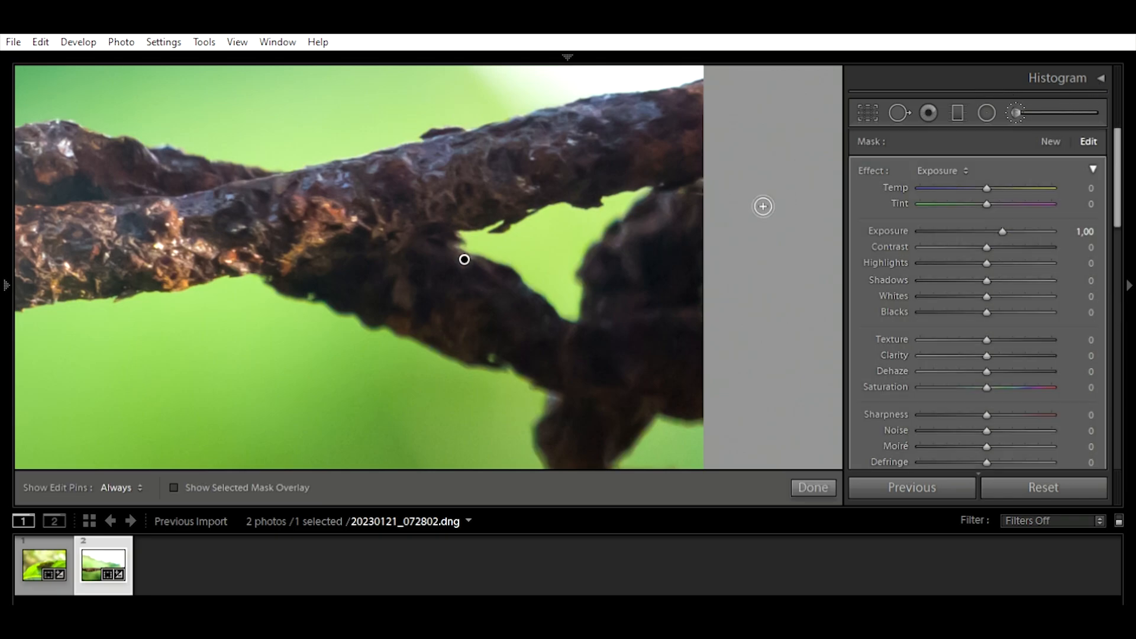
key("h")
mouse_move(561, 175)
left_mouse_down()
mouse_move(687, 149)
mouse_move(507, 158)
mouse_move(714, 116)
mouse_move(664, 144)
mouse_move(700, 110)
mouse_move(699, 80)
mouse_move(652, 103)
mouse_move(725, 84)
mouse_move(416, 146)
mouse_move(454, 168)
mouse_move(286, 209)
mouse_move(264, 197)
mouse_move(609, 152)
mouse_move(555, 153)
mouse_move(631, 121)
mouse_move(688, 149)
left_mouse_up()
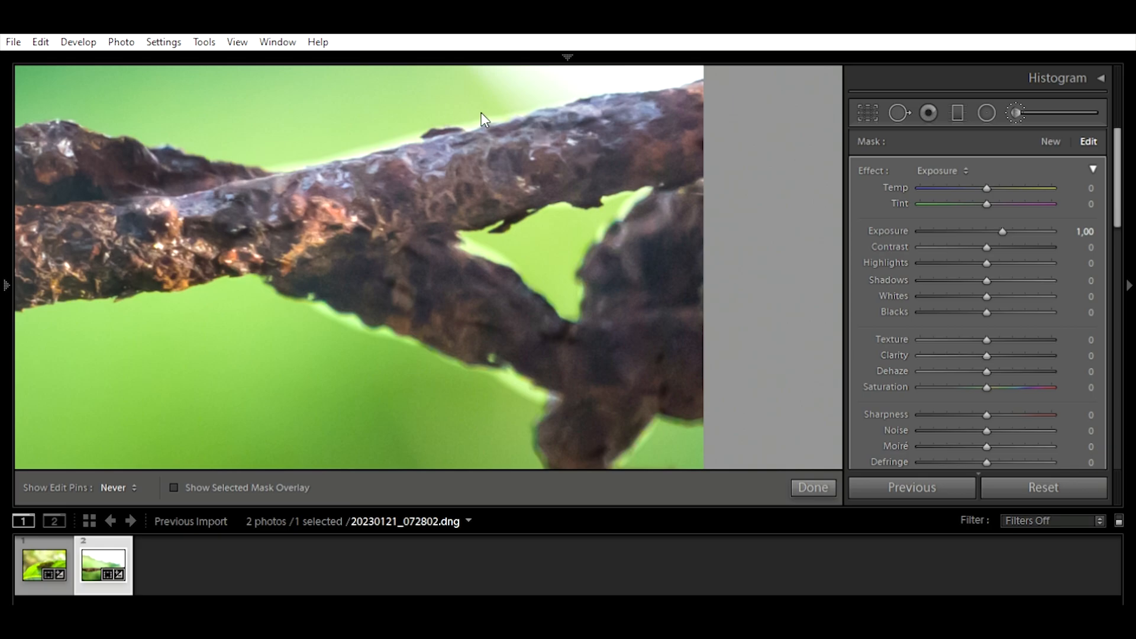
Step: Erase the brush spill along the wire's upper edge and set the brushed area's Exposure to 0.63
key("alt")
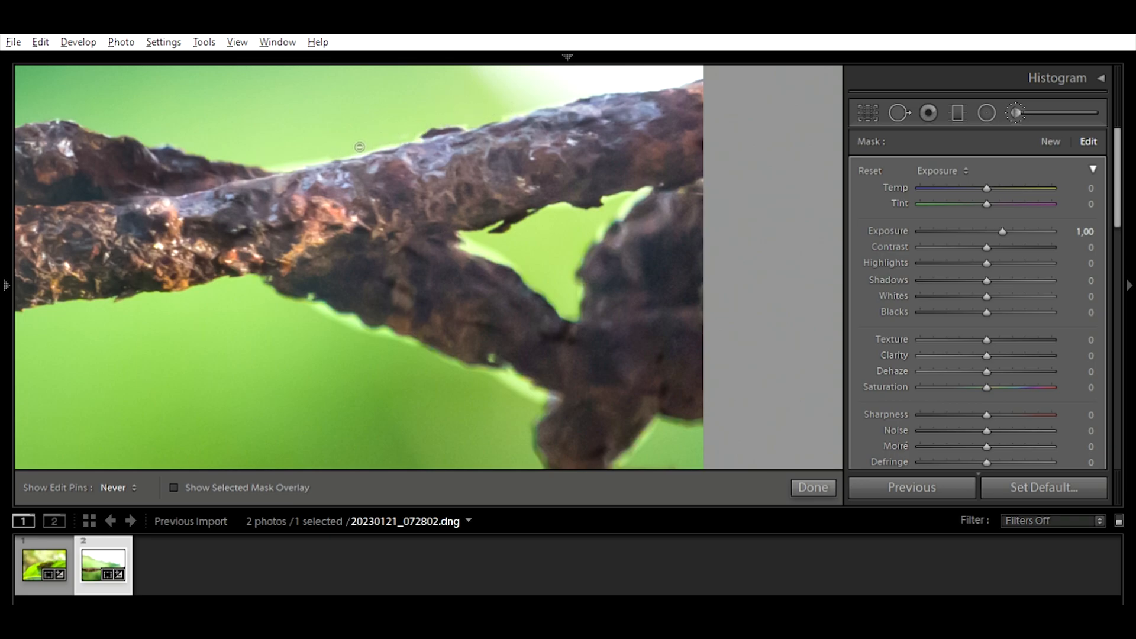
mouse_move(389, 141)
left_mouse_down()
mouse_move(405, 136)
mouse_move(370, 142)
left_mouse_up()
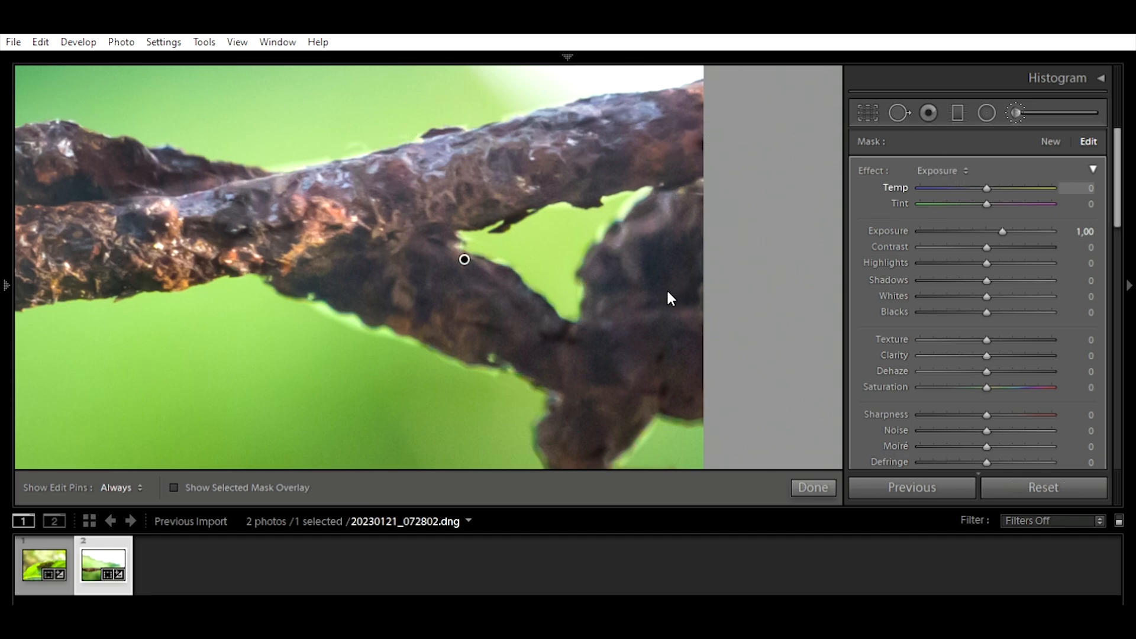
left_click_drag(1002, 231, 997, 230)
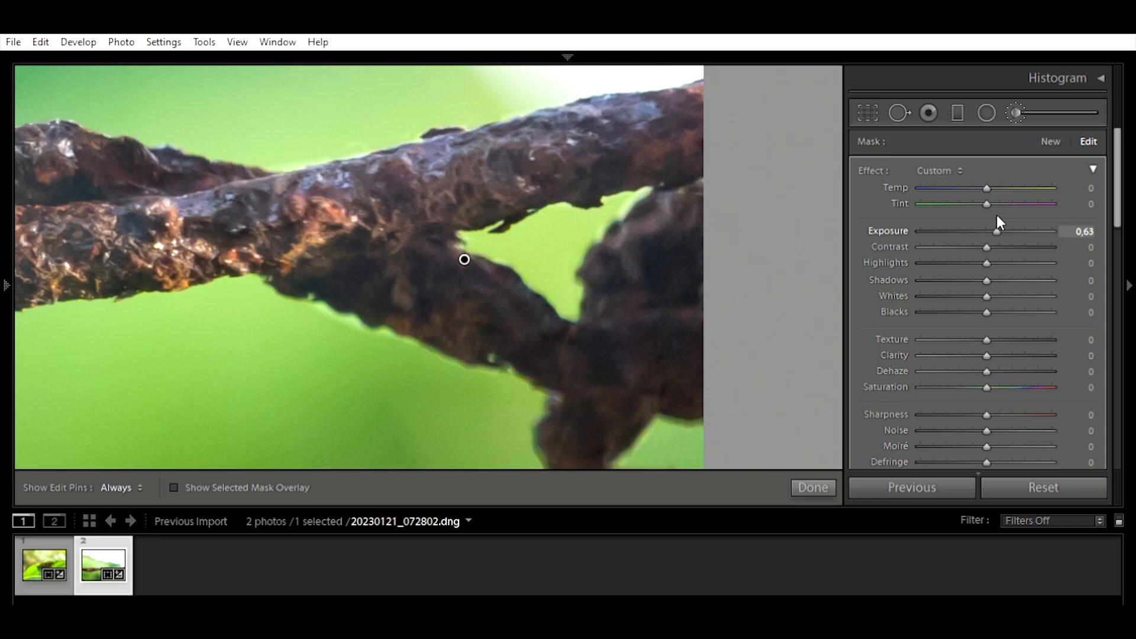
Step: Set the brushed wire area's Exposure to 0.73, finish the Adjustment Brush edit and return to the full-photo view
left_click_drag(998, 215, 986, 212)
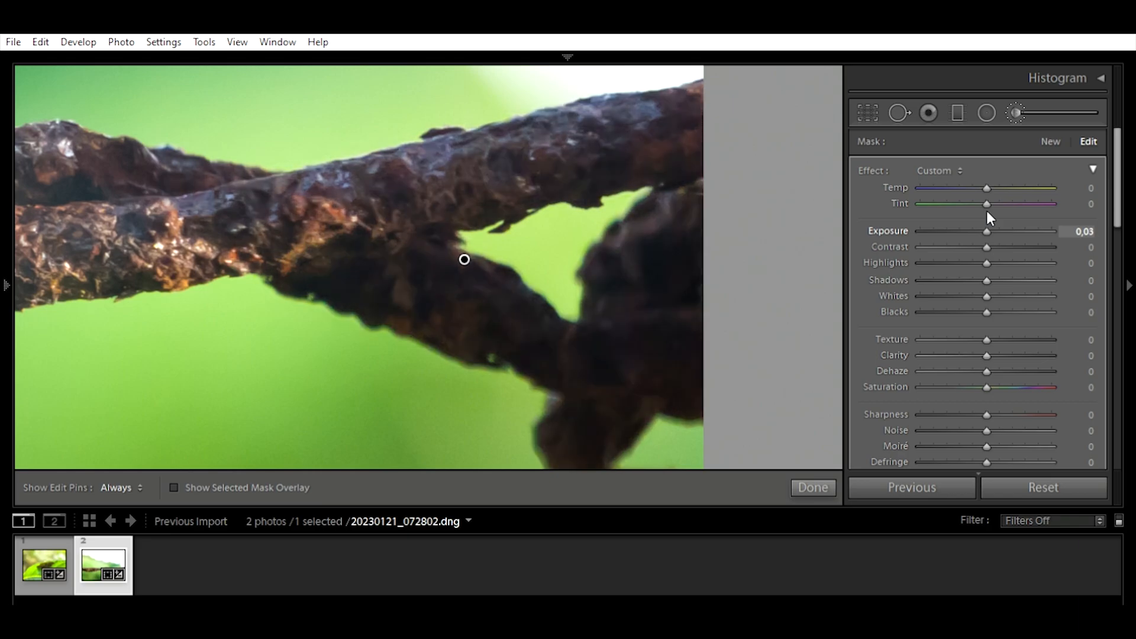
left_click_drag(989, 211, 999, 211)
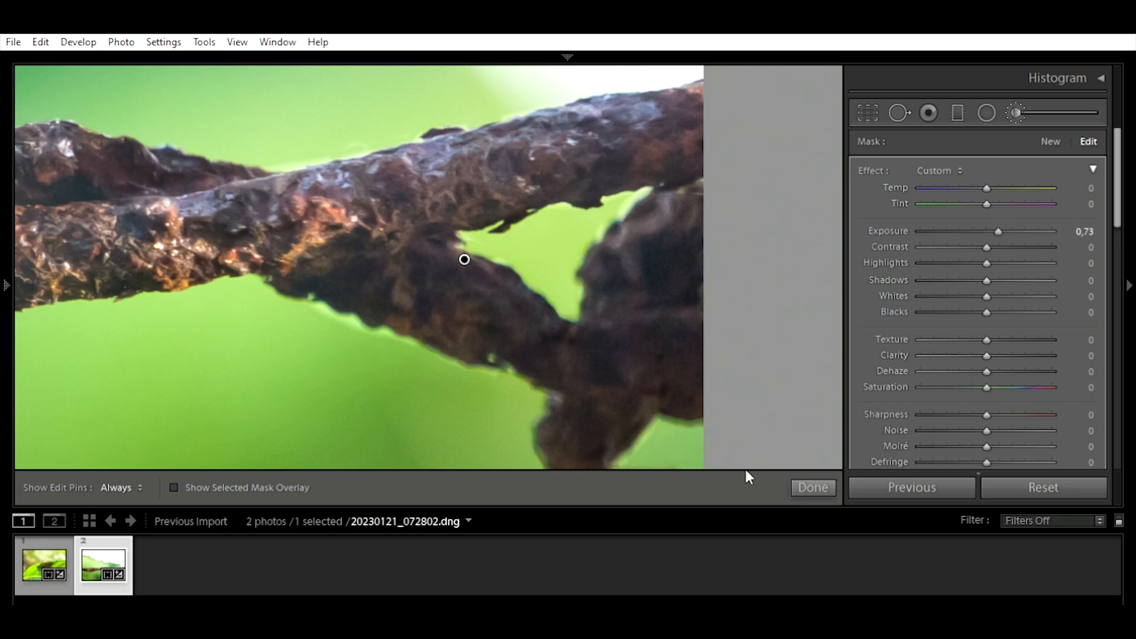
left_click(811, 486)
left_click(309, 315)
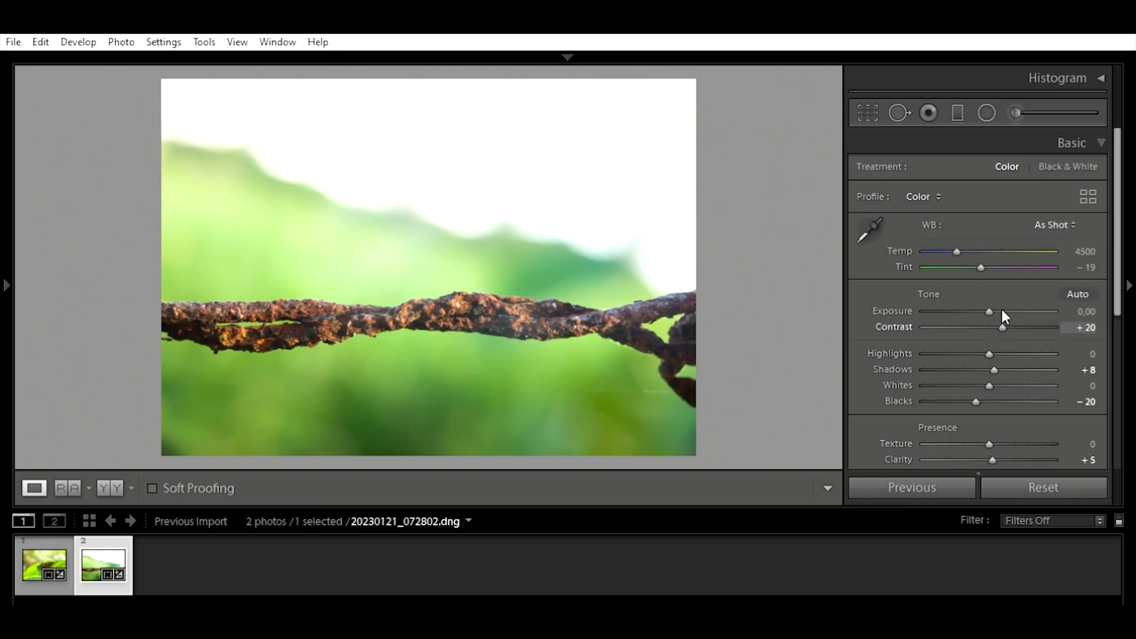
Step: Review the rusty wire photo's Basic and Detail settings and examine the twisted strands up close
key("Up")
key("Up")
scroll(1035, 325, "down", 5)
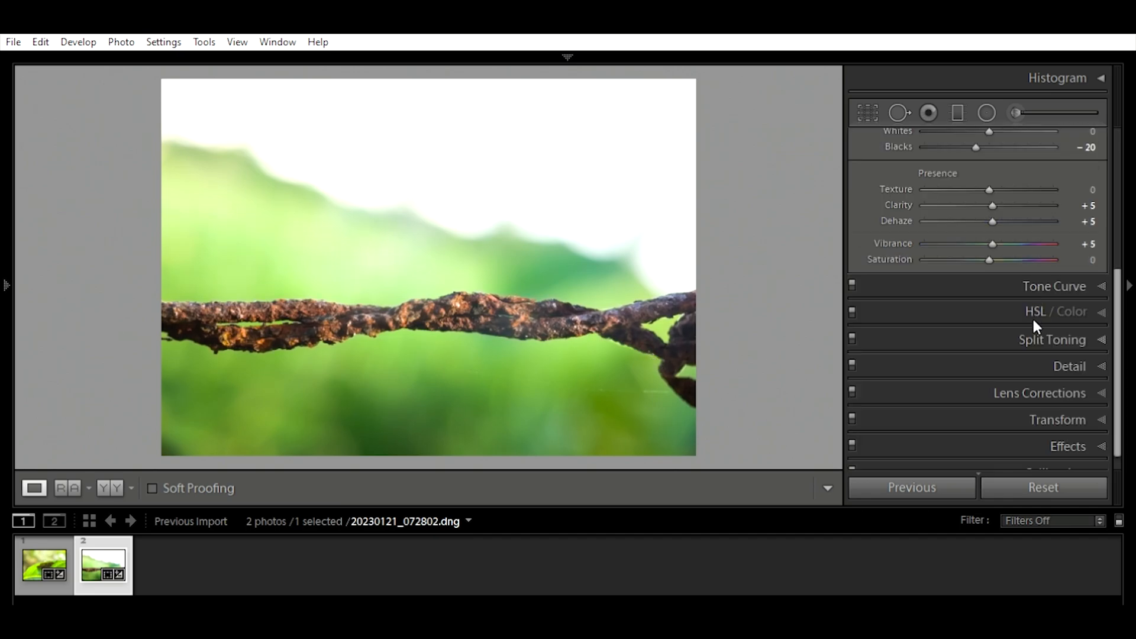
left_click(1055, 349)
scroll(993, 383, "up", 1)
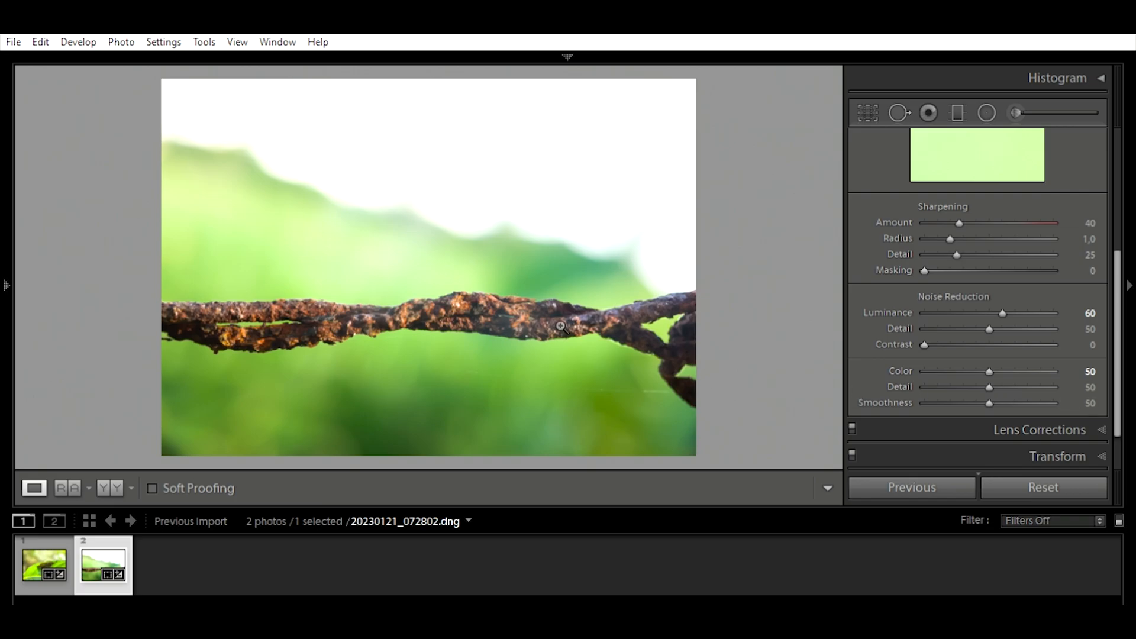
left_click(438, 302)
left_click_drag(562, 303, 368, 261)
left_click_drag(456, 299, 261, 333)
left_click_drag(442, 353, 351, 278)
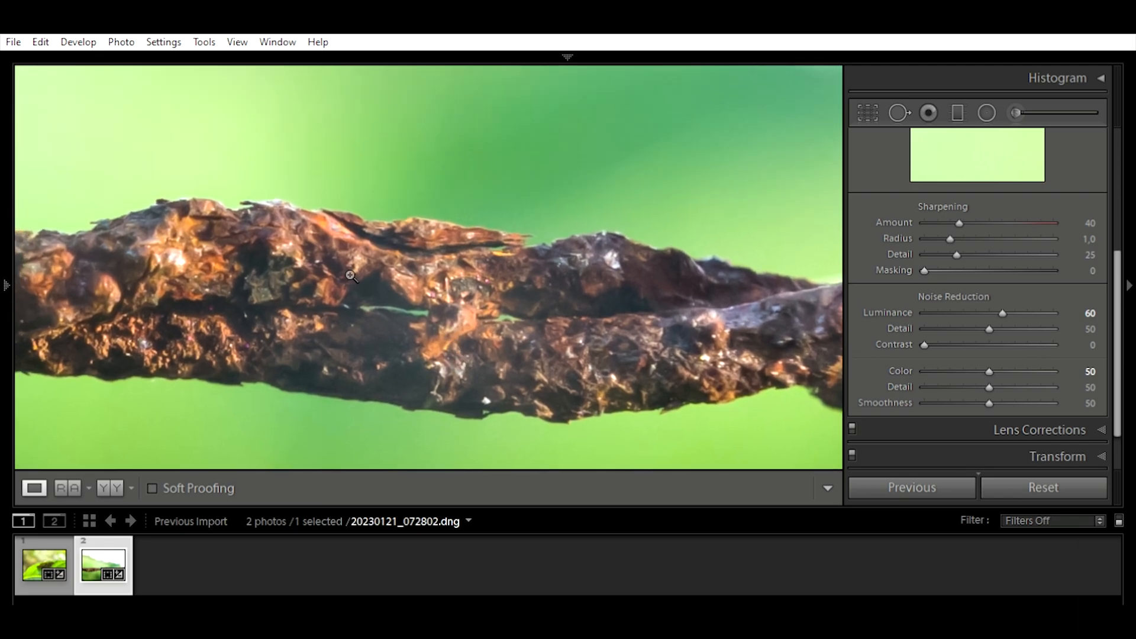
left_click(352, 278)
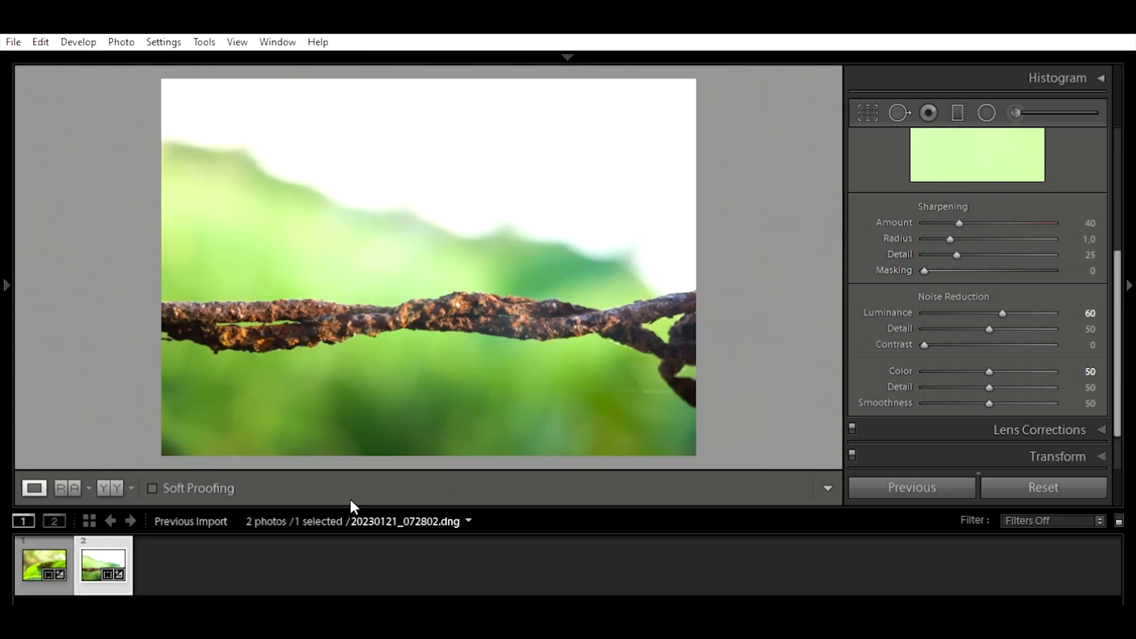
Step: Add the leaf photo to the selection together with the rusty wire photo and look over the Detail settings
left_click(30, 553, "ctrl")
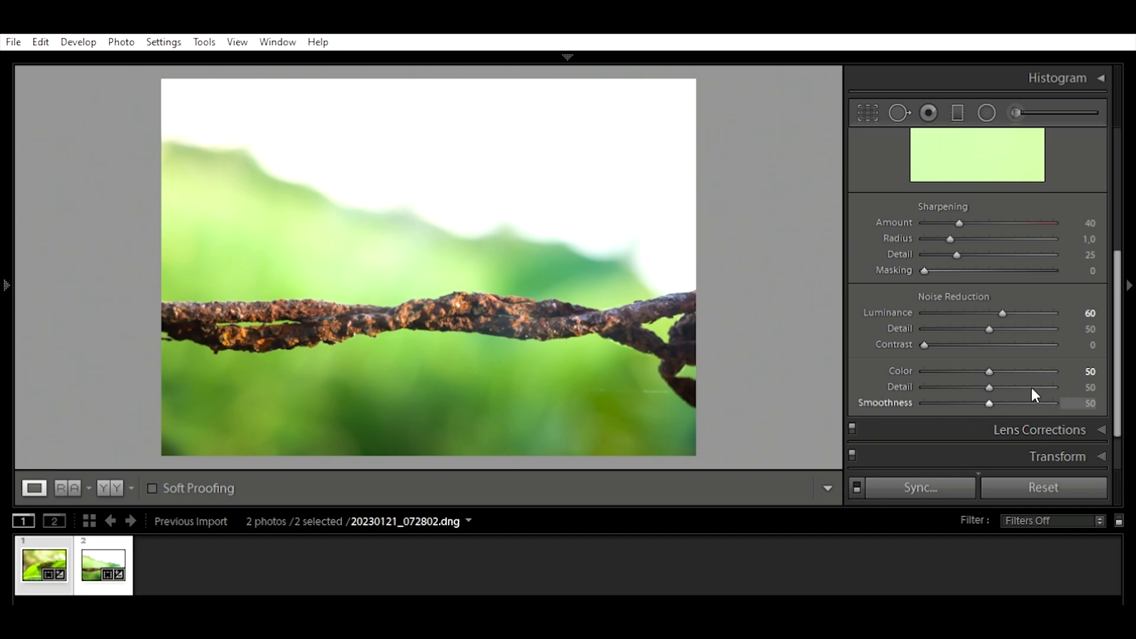
scroll(1031, 388, "down", 2)
scroll(1021, 396, "up", 5)
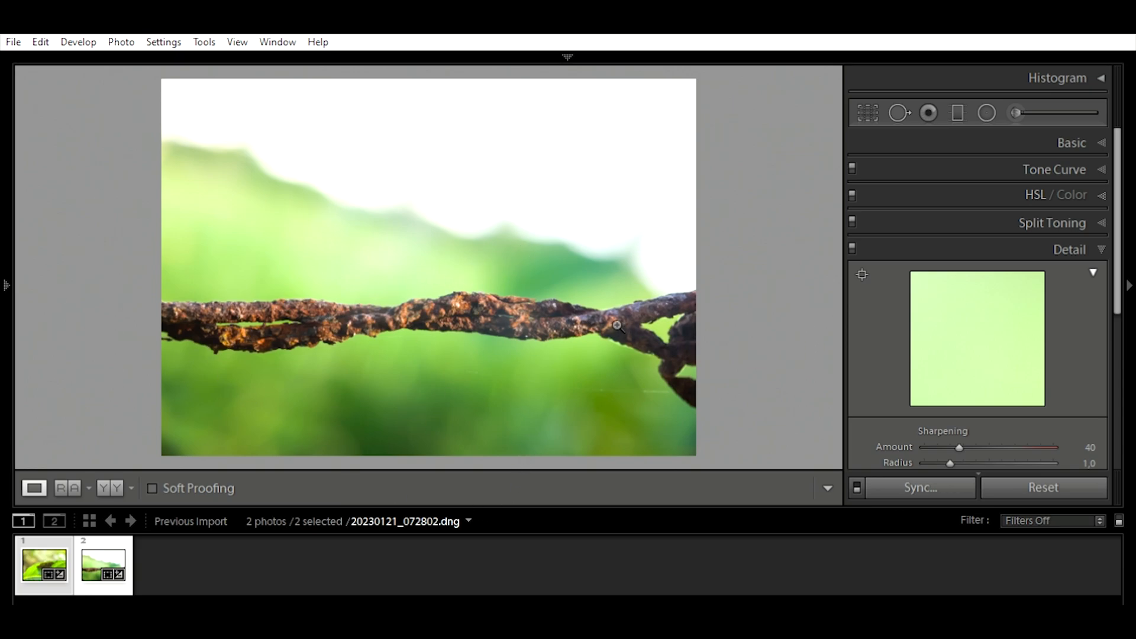
scroll(999, 427, "down", 5)
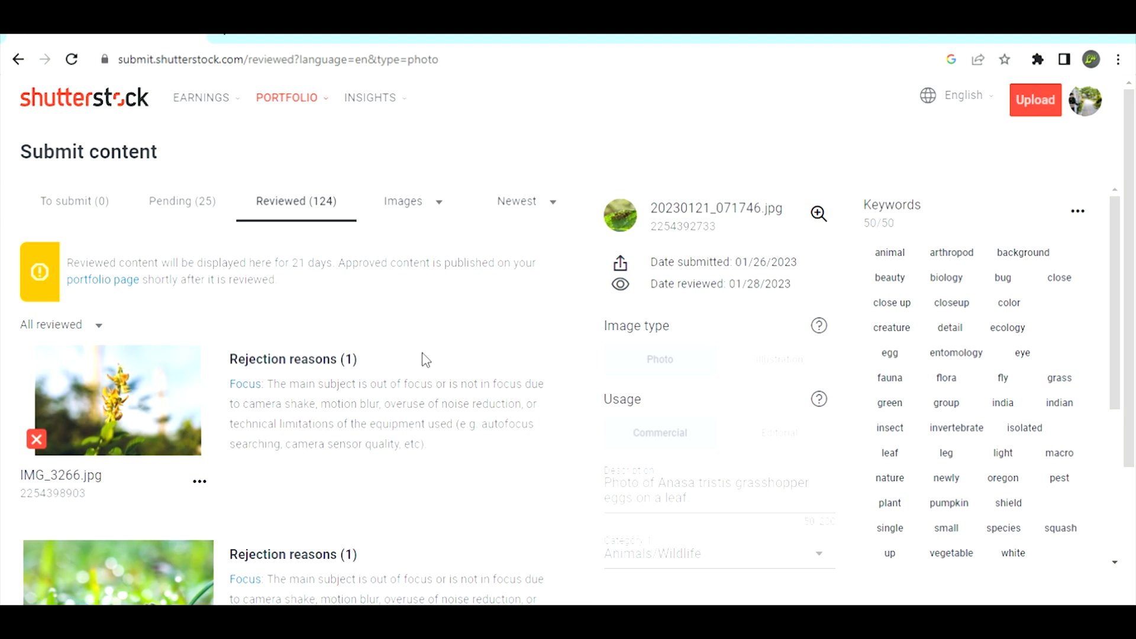
Step: On Shutterstock's reviewed submissions page, read the review explanation for 20230121_064253.jpg, highlighting its individual phrases
scroll(422, 357, "down", 1)
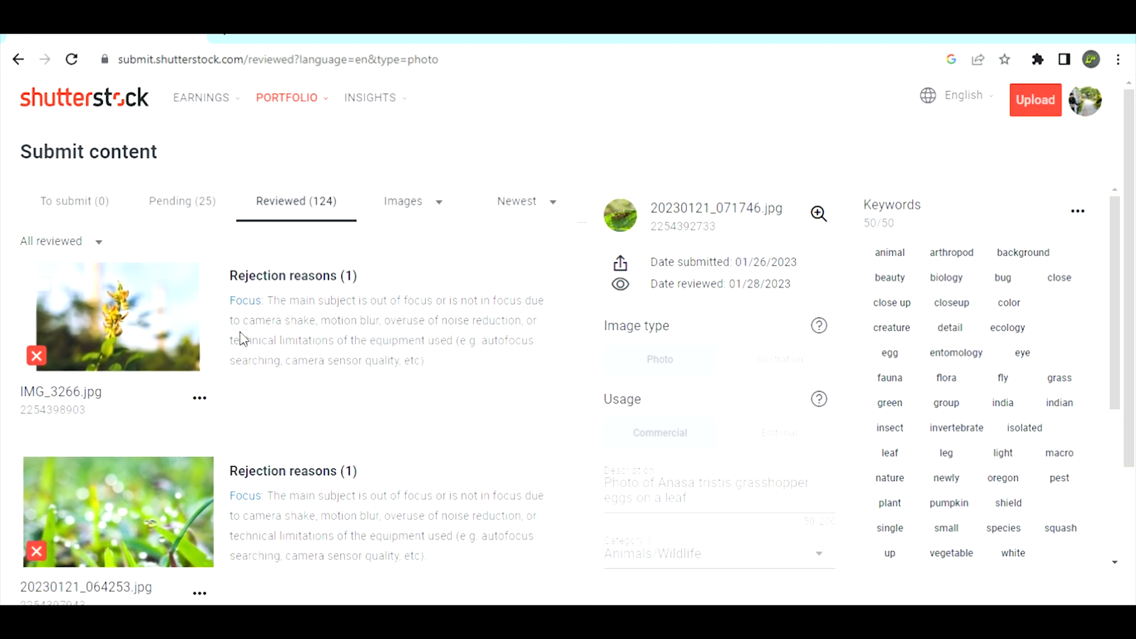
scroll(276, 313, "down", 2)
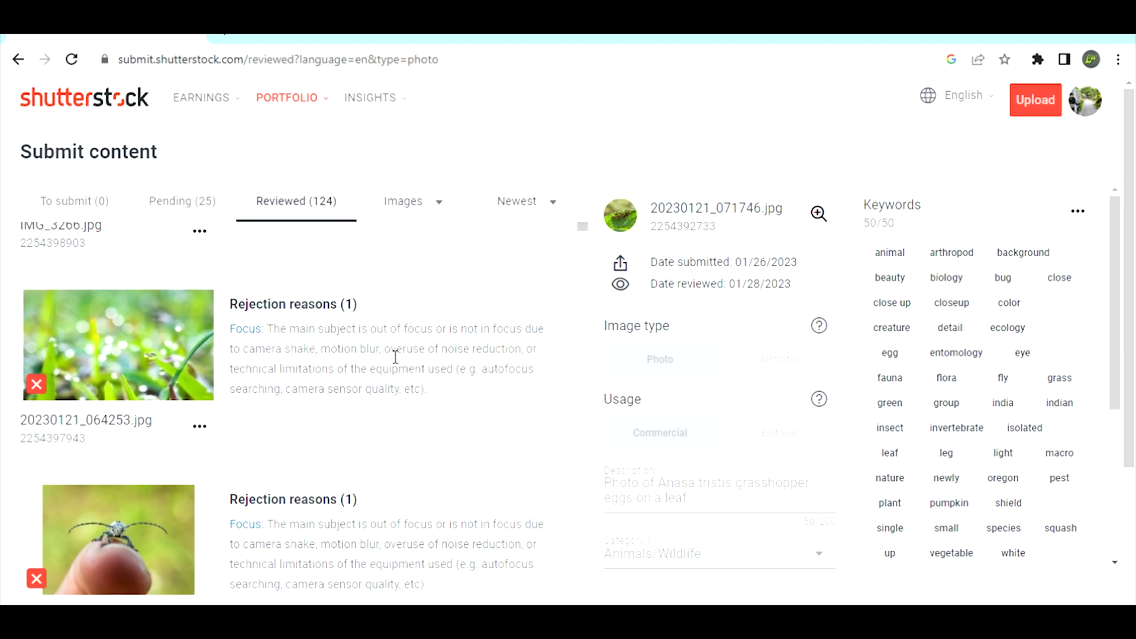
left_click_drag(386, 354, 530, 355)
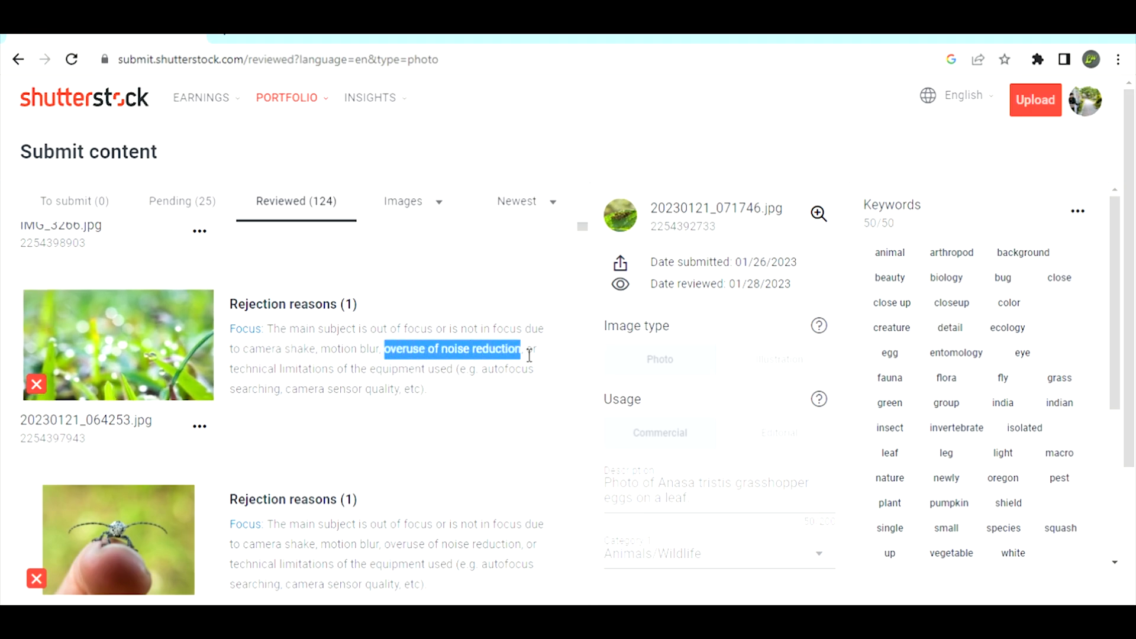
left_click(458, 377)
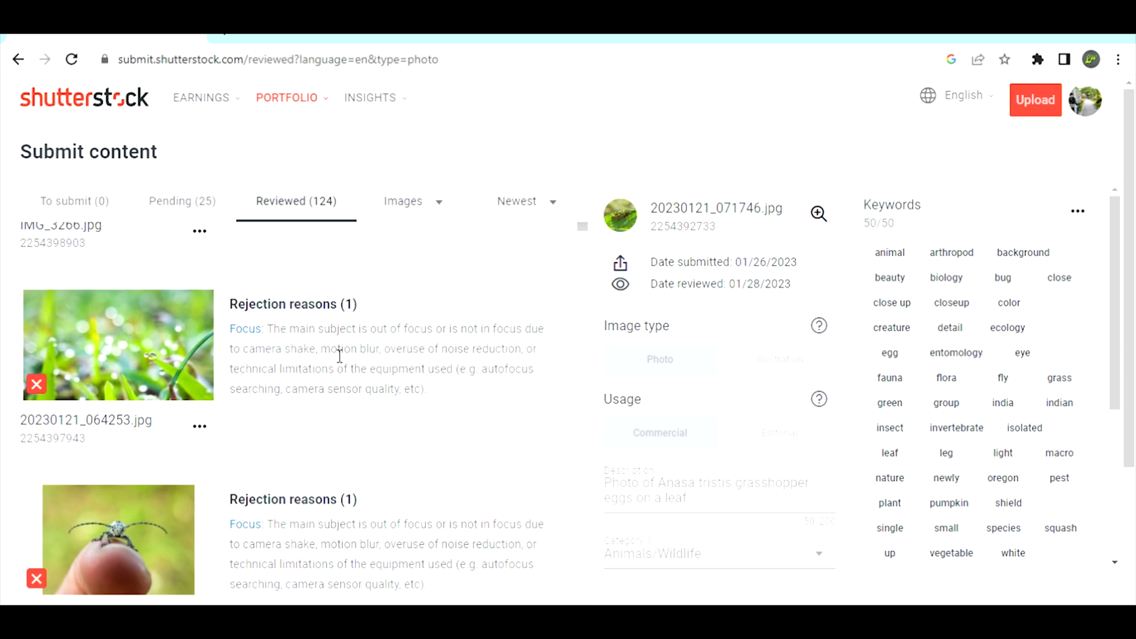
left_click_drag(330, 353, 376, 354)
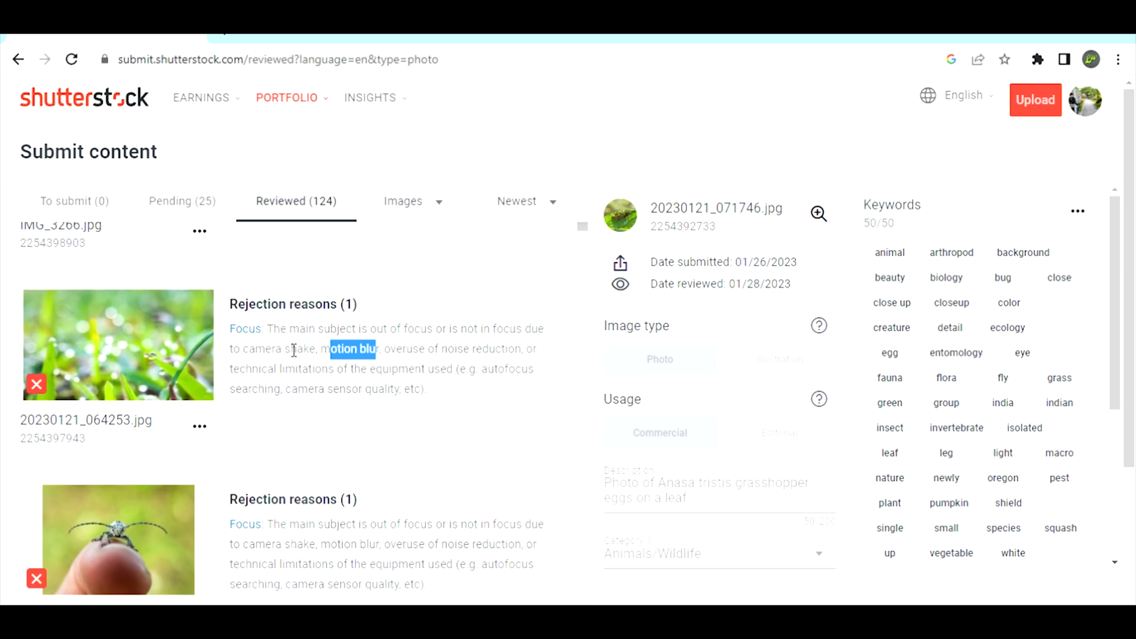
left_click_drag(286, 390, 417, 379)
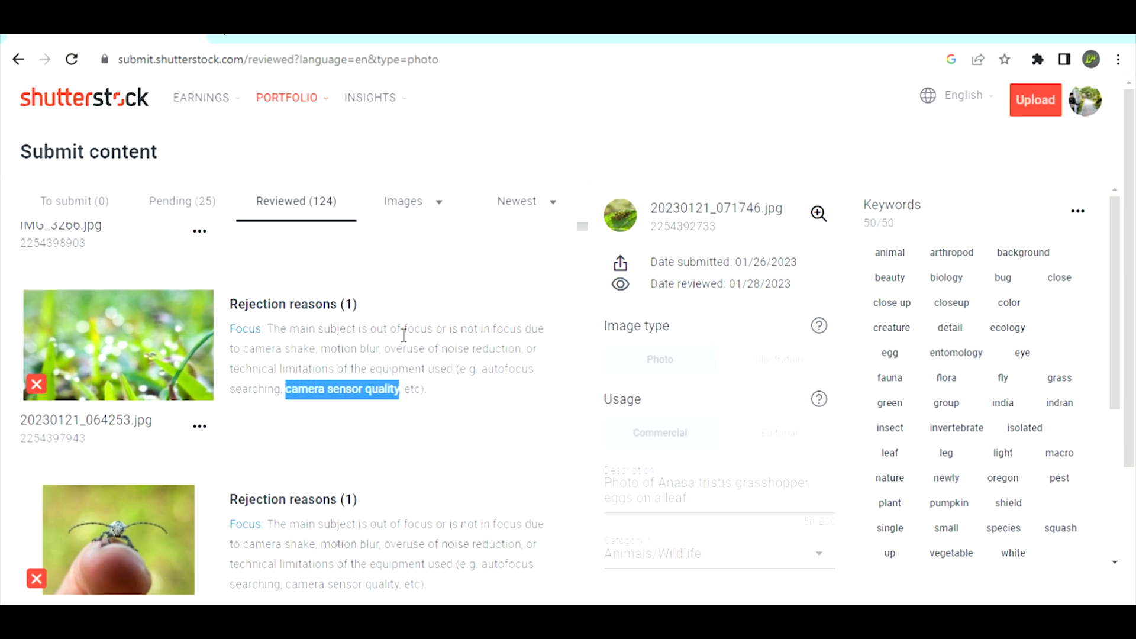
left_click(415, 347)
scroll(420, 352, "down", 1)
scroll(420, 352, "up", 1)
left_click_drag(449, 334, 323, 355)
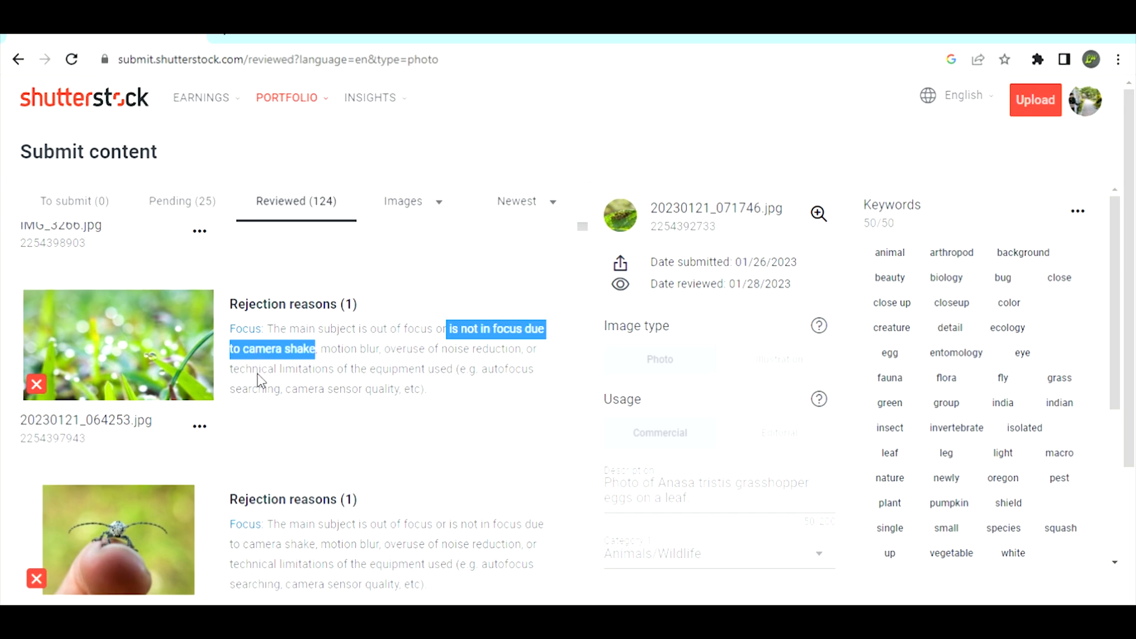
Step: Examine the review decisions for the insect and leaf-egg photos from 20230121_070442.jpg through 20230121_073334.jpg
scroll(286, 406, "down", 3)
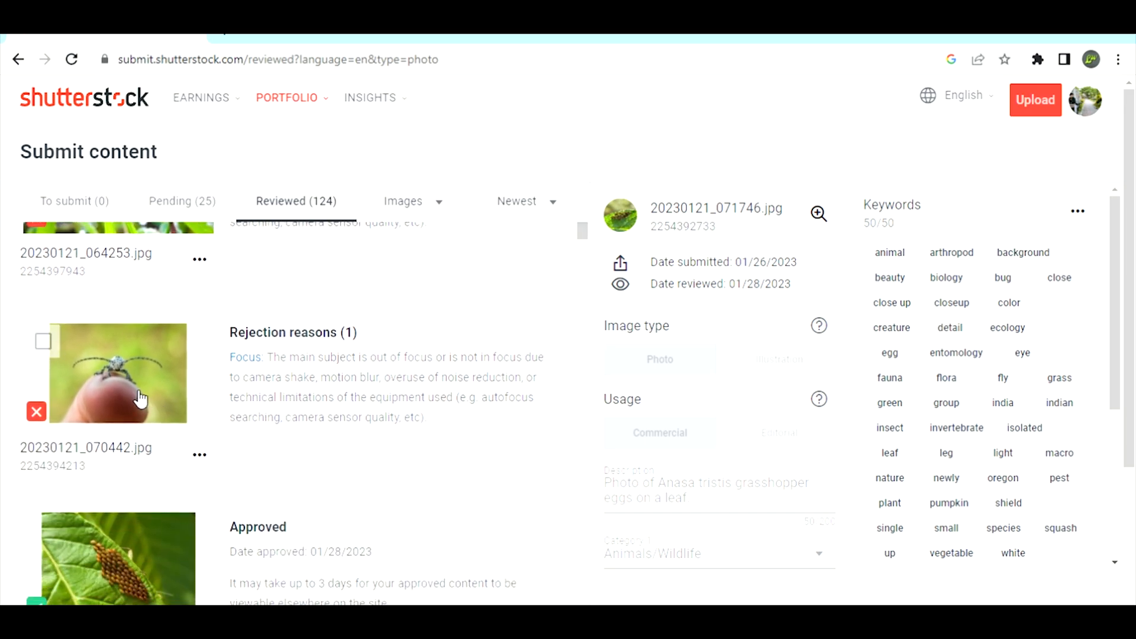
scroll(317, 390, "down", 4)
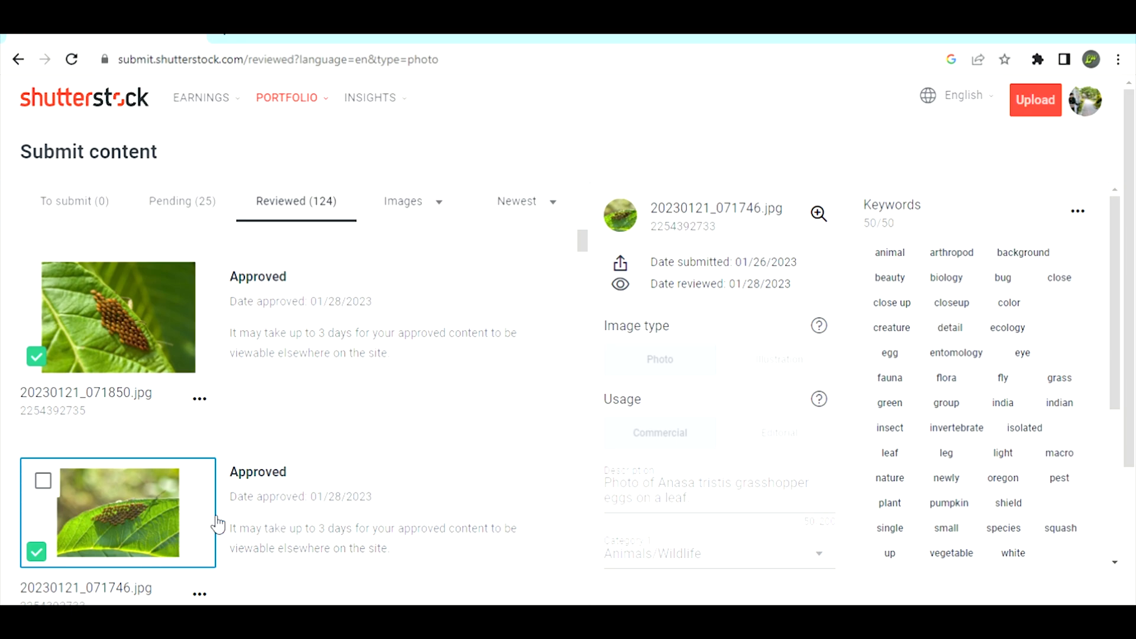
scroll(237, 506, "down", 1)
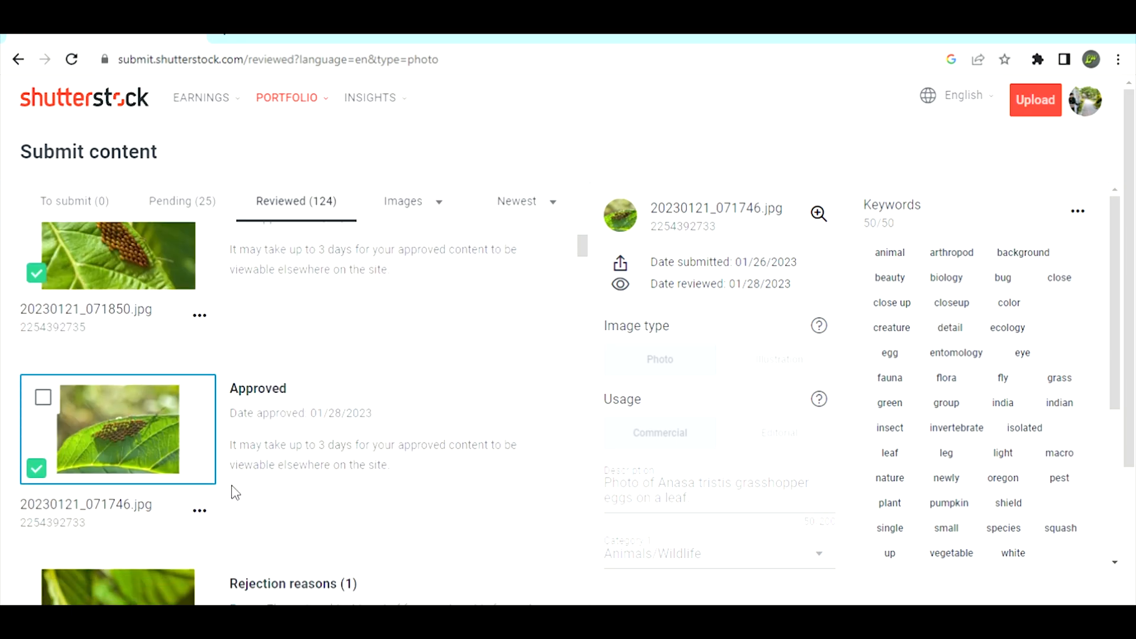
scroll(235, 492, "down", 3)
scroll(235, 492, "down", 1)
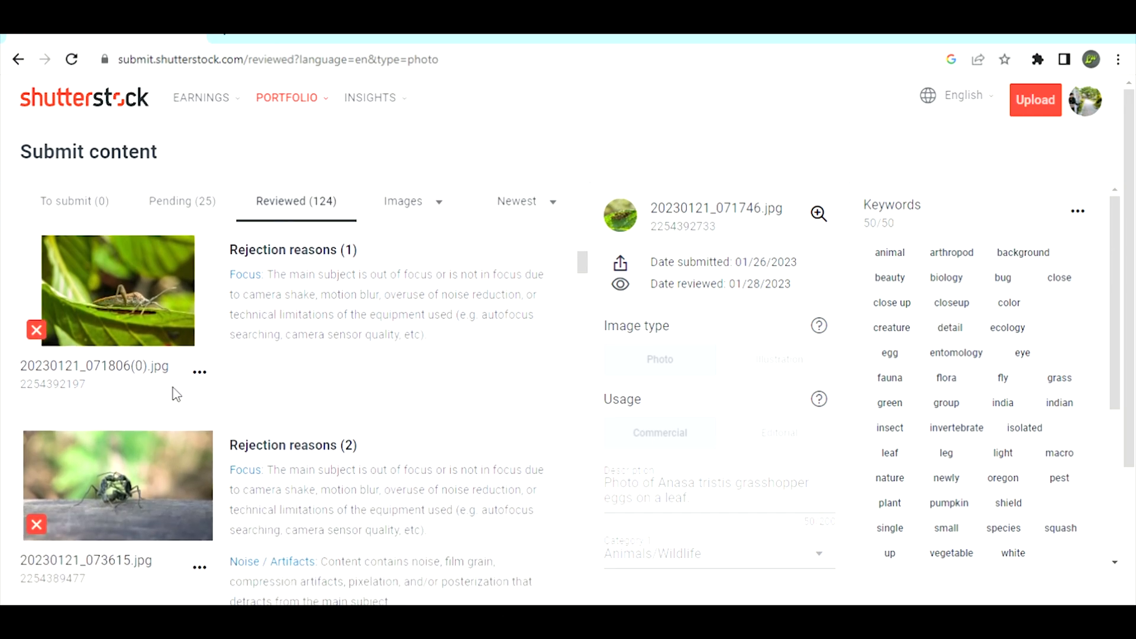
scroll(257, 477, "down", 2)
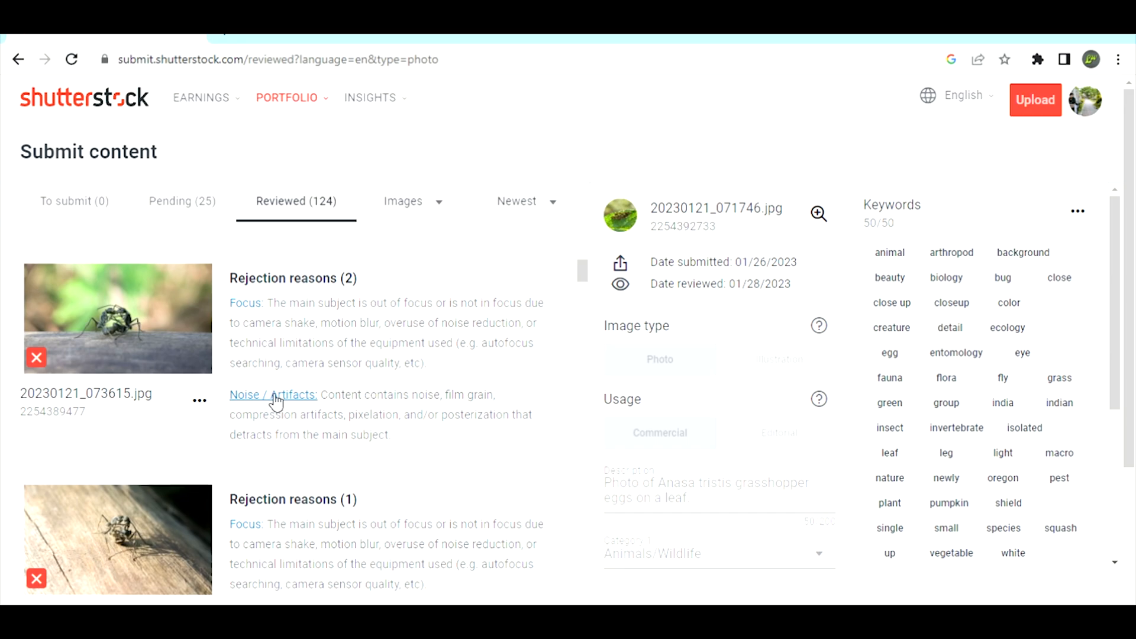
scroll(266, 436, "down", 1)
scroll(265, 433, "down", 1)
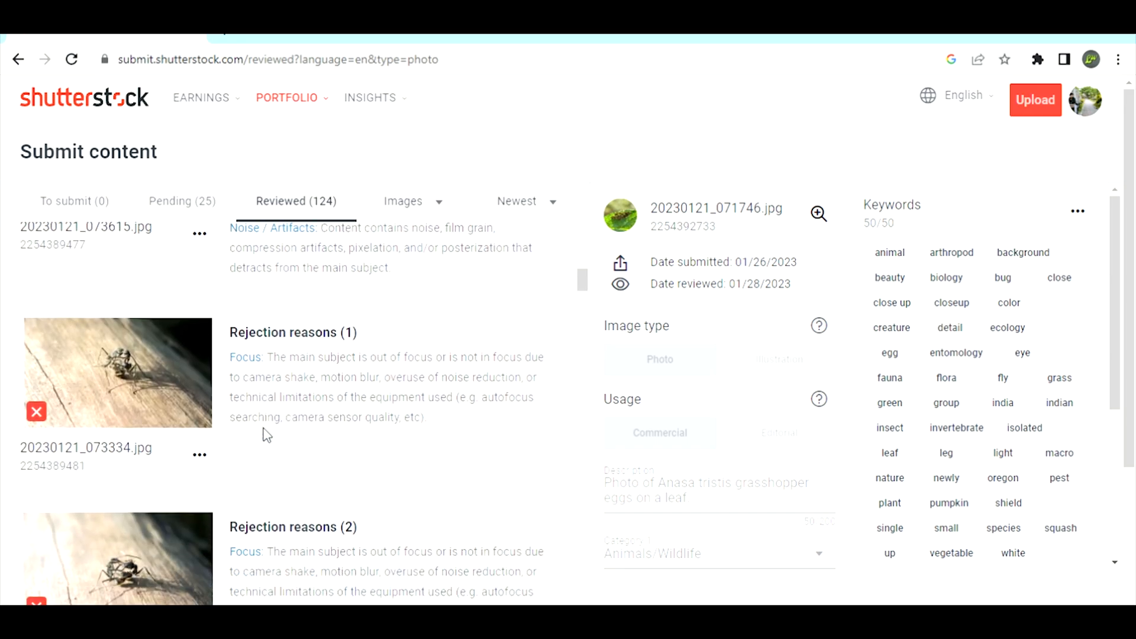
scroll(264, 431, "up", 2)
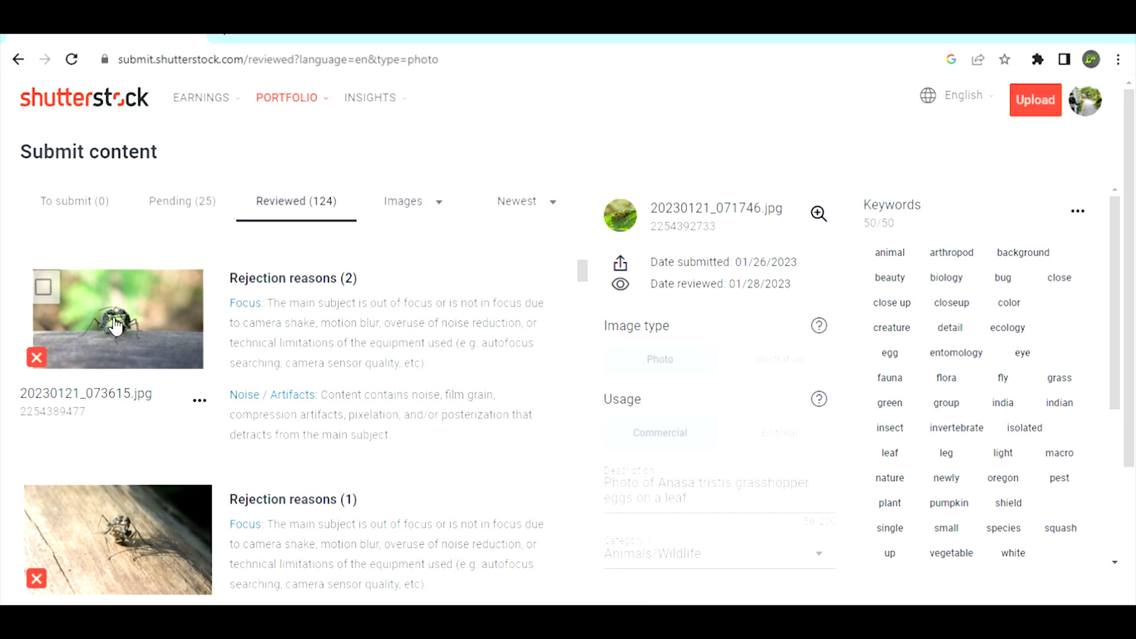
Step: Compare the review decisions for the barbed wire photos IMG_3275.jpg to IMG_3279.jpg and the rusty wire photo 20230121_072803.jpg
scroll(246, 418, "down", 5)
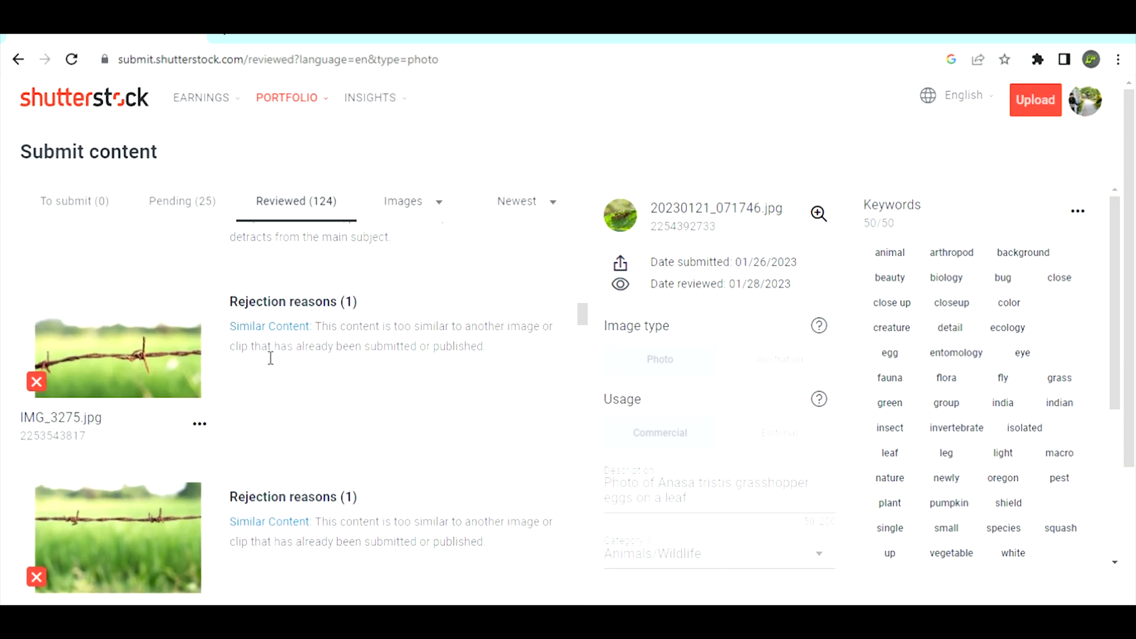
scroll(318, 416, "down", 5)
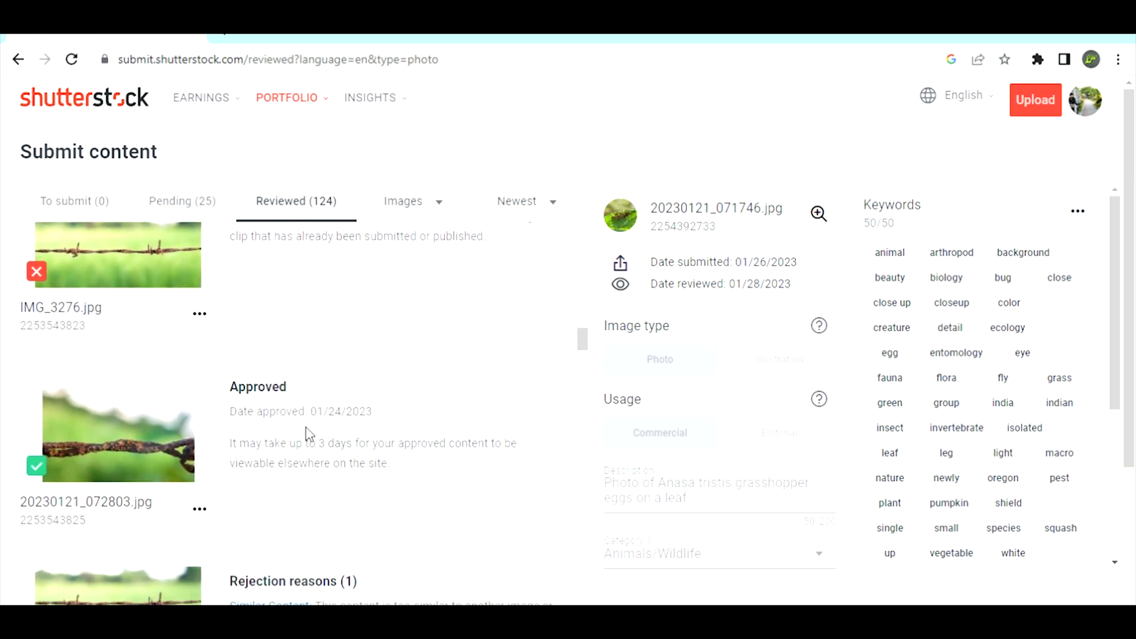
scroll(308, 435, "down", 5)
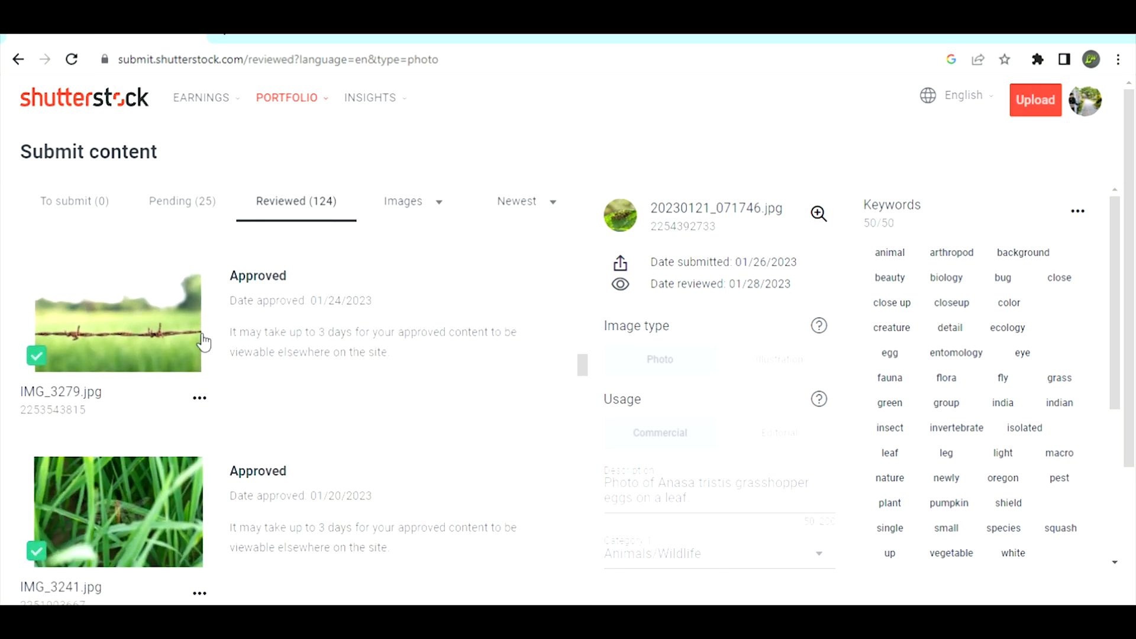
scroll(260, 355, "up", 2)
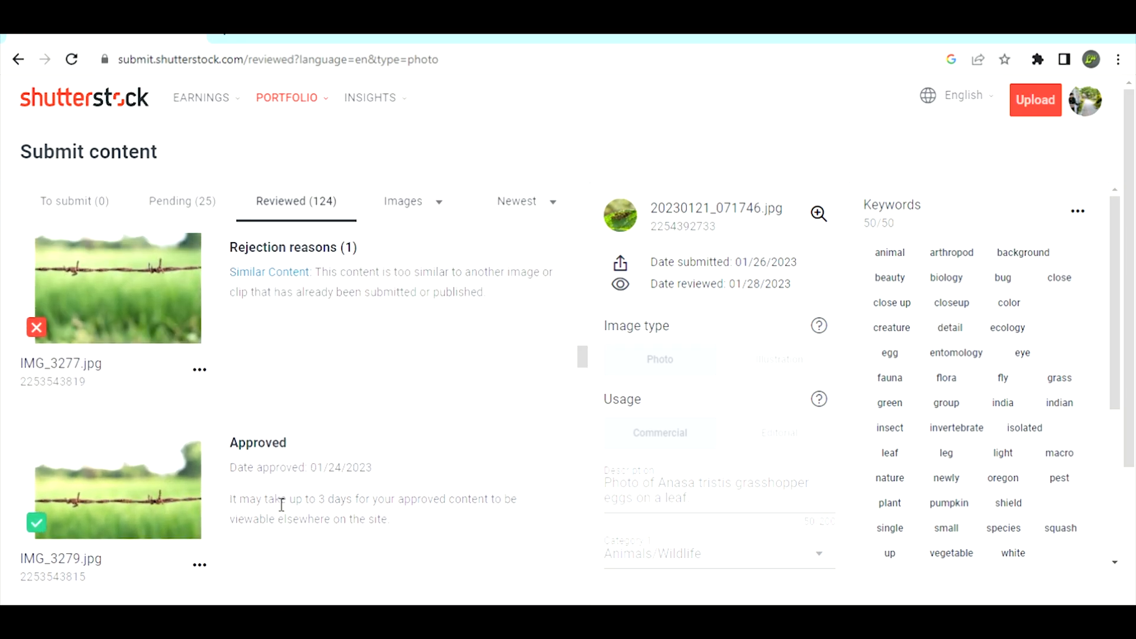
scroll(278, 502, "up", 2)
scroll(284, 501, "up", 2)
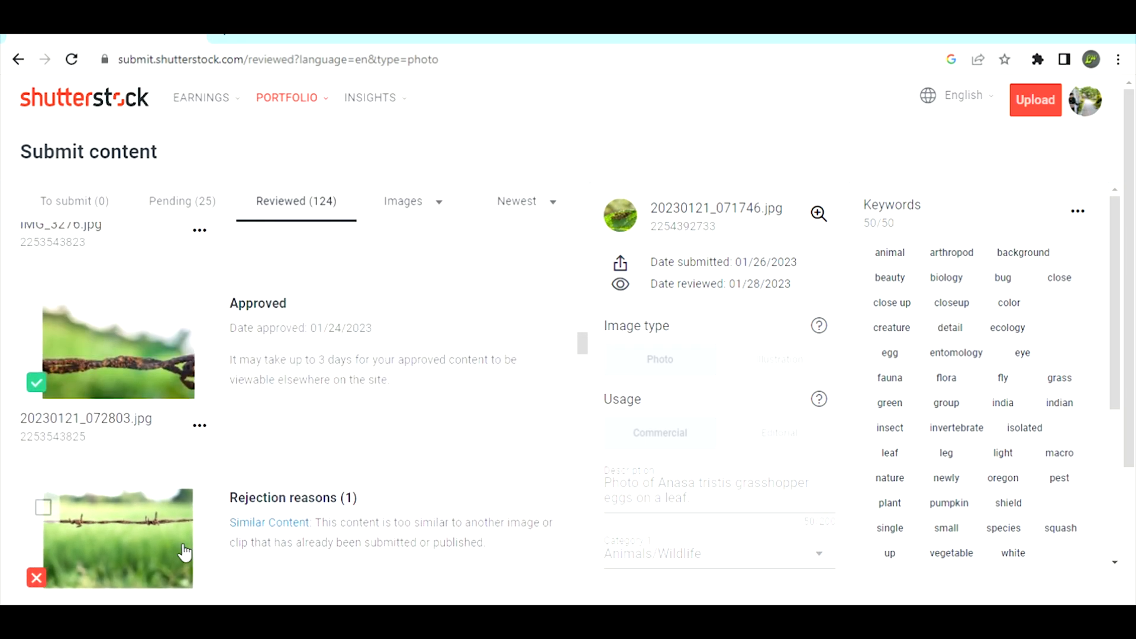
scroll(184, 551, "down", 3)
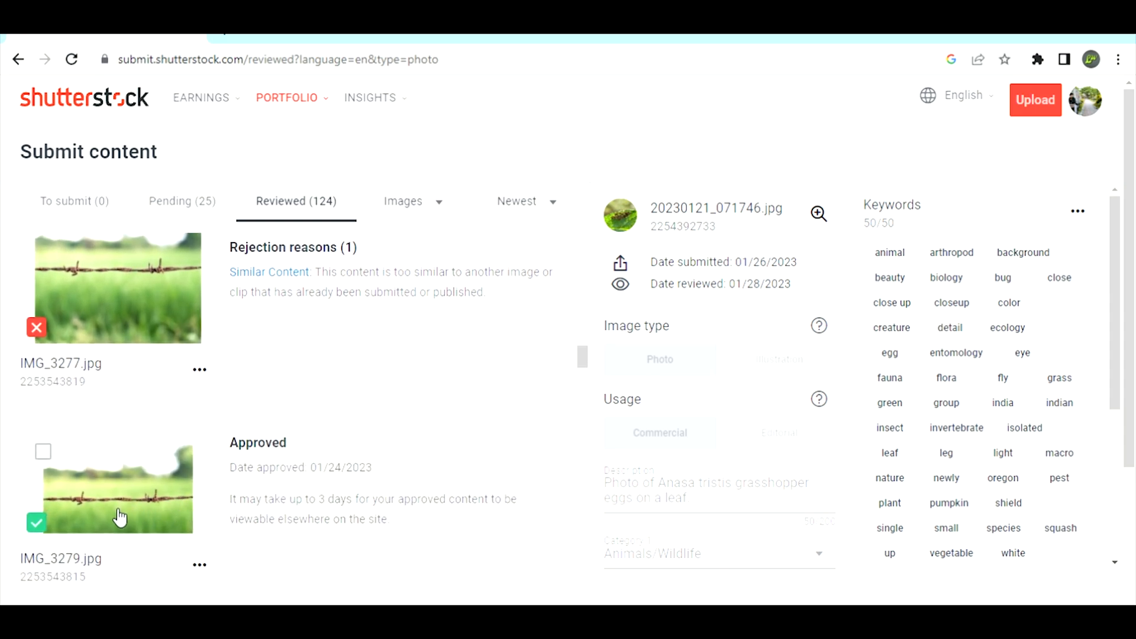
scroll(237, 319, "up", 2)
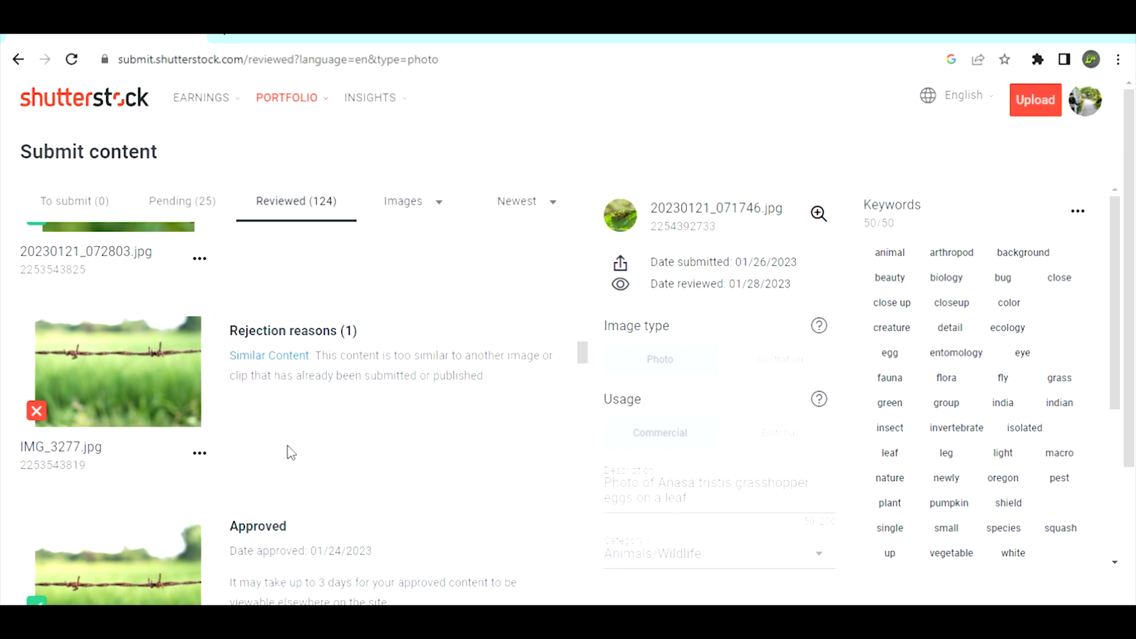
scroll(291, 452, "down", 2)
mouse_move(105, 456)
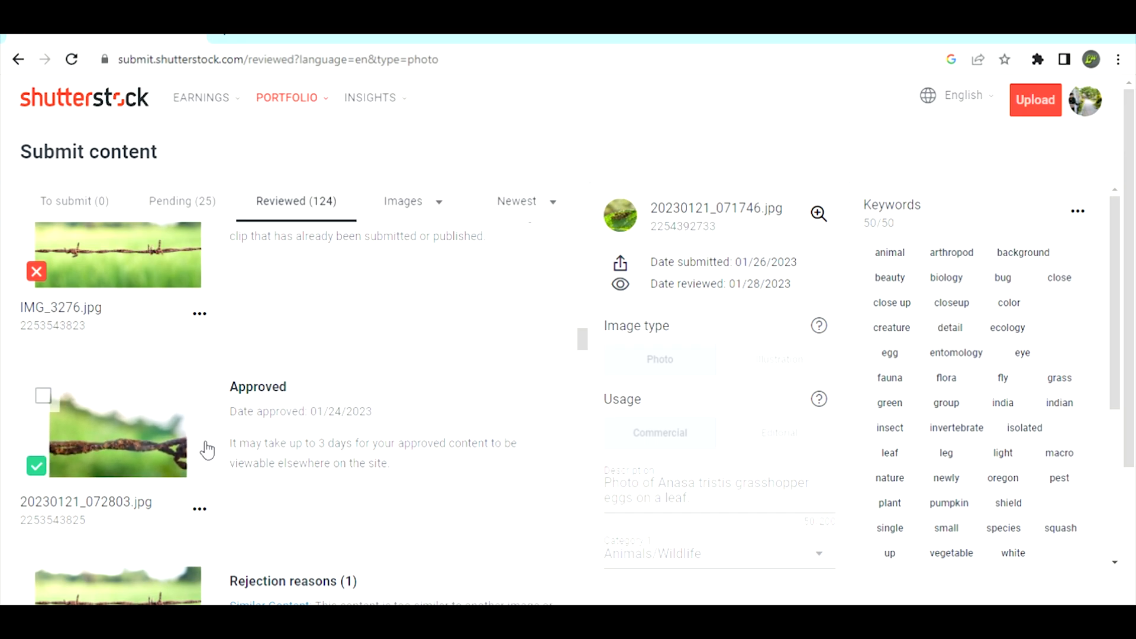
Step: Recheck the review decisions for the insect and leaf-egg photos and the newest submissions, including IMG_3266.jpg
scroll(266, 409, "down", 5)
scroll(333, 365, "down", 3)
scroll(332, 365, "down", 2)
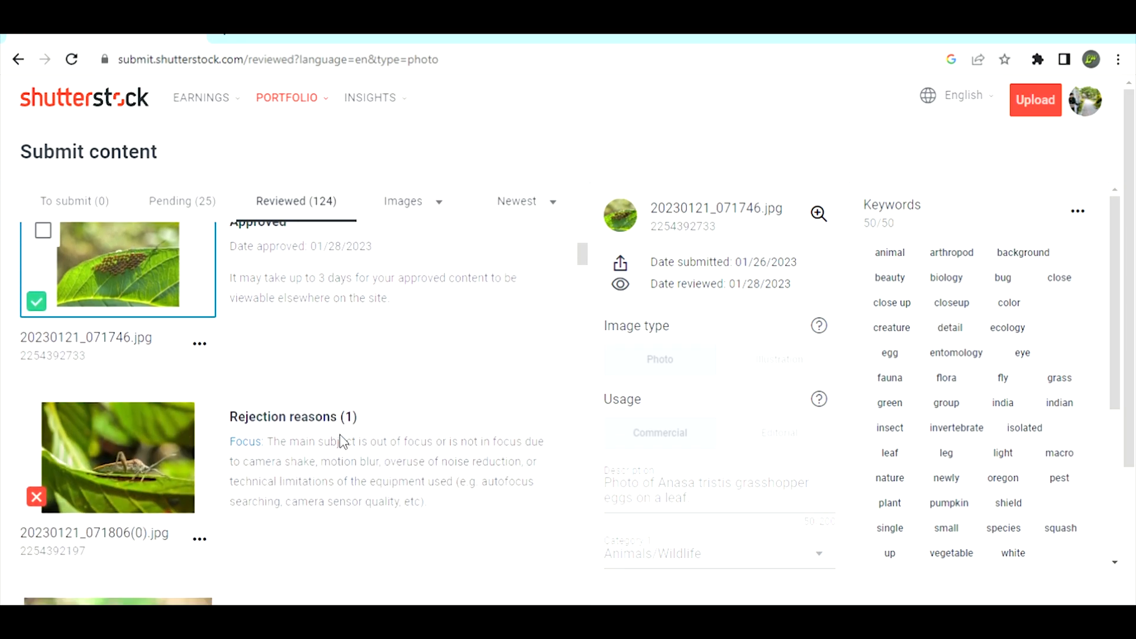
scroll(340, 434, "up", 5)
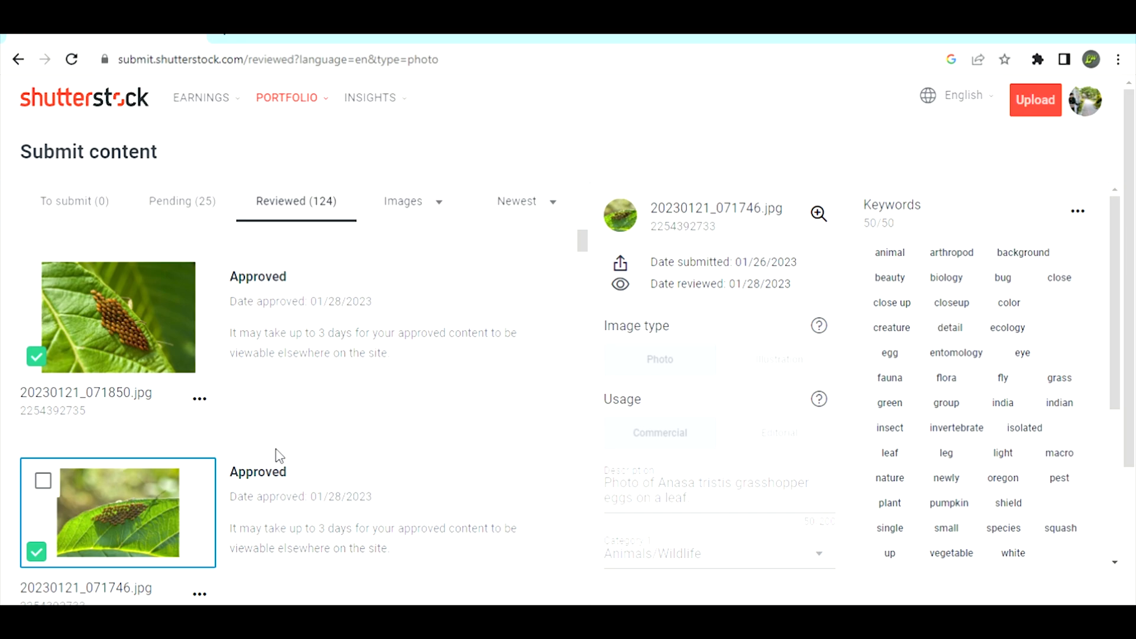
scroll(434, 475, "up", 4)
scroll(403, 476, "down", 3)
scroll(302, 390, "down", 1)
scroll(431, 447, "up", 3)
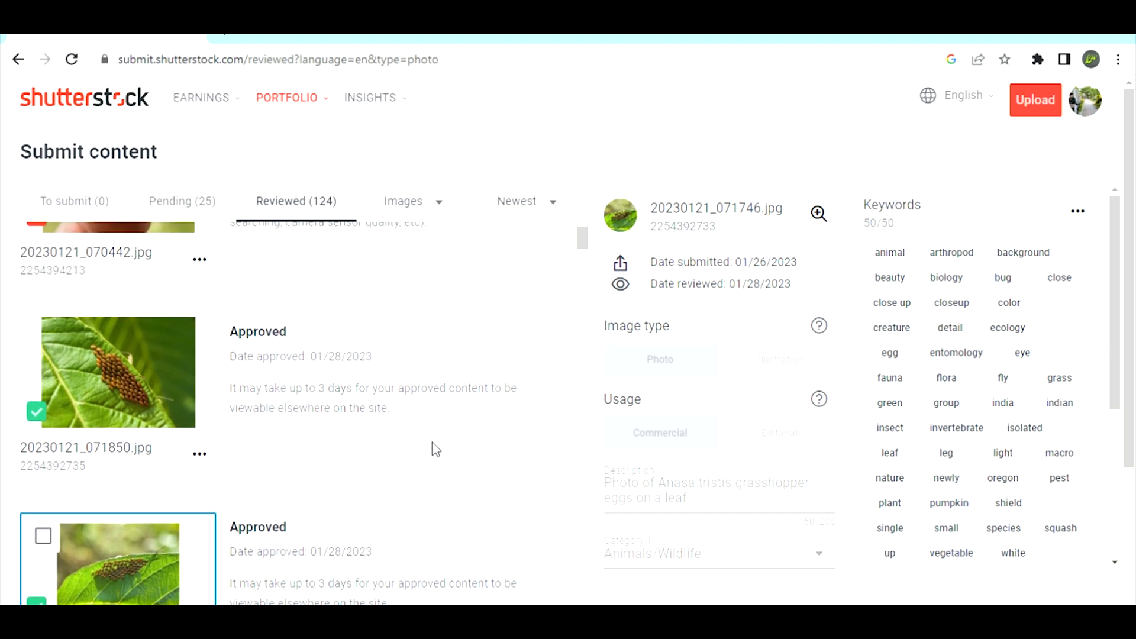
scroll(436, 450, "up", 10)
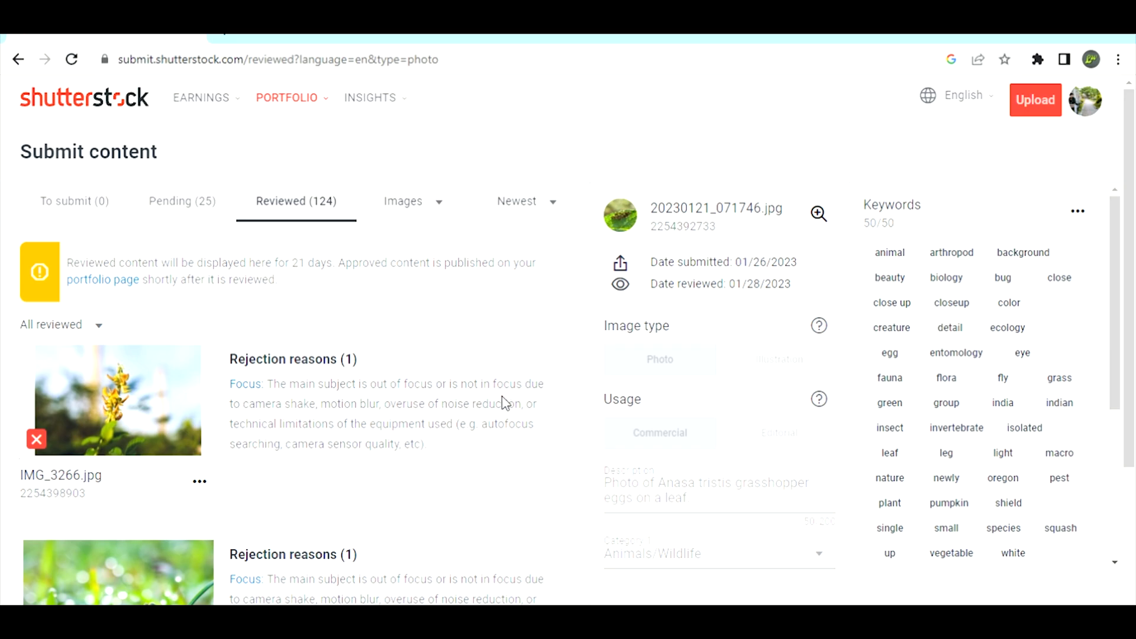
scroll(500, 397, "down", 3)
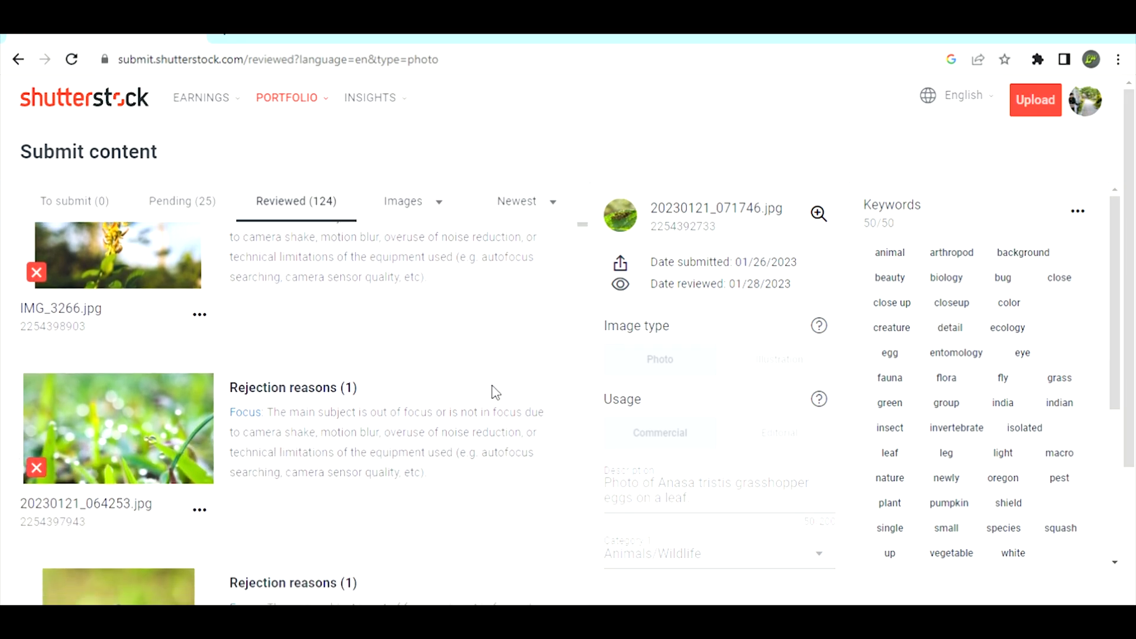